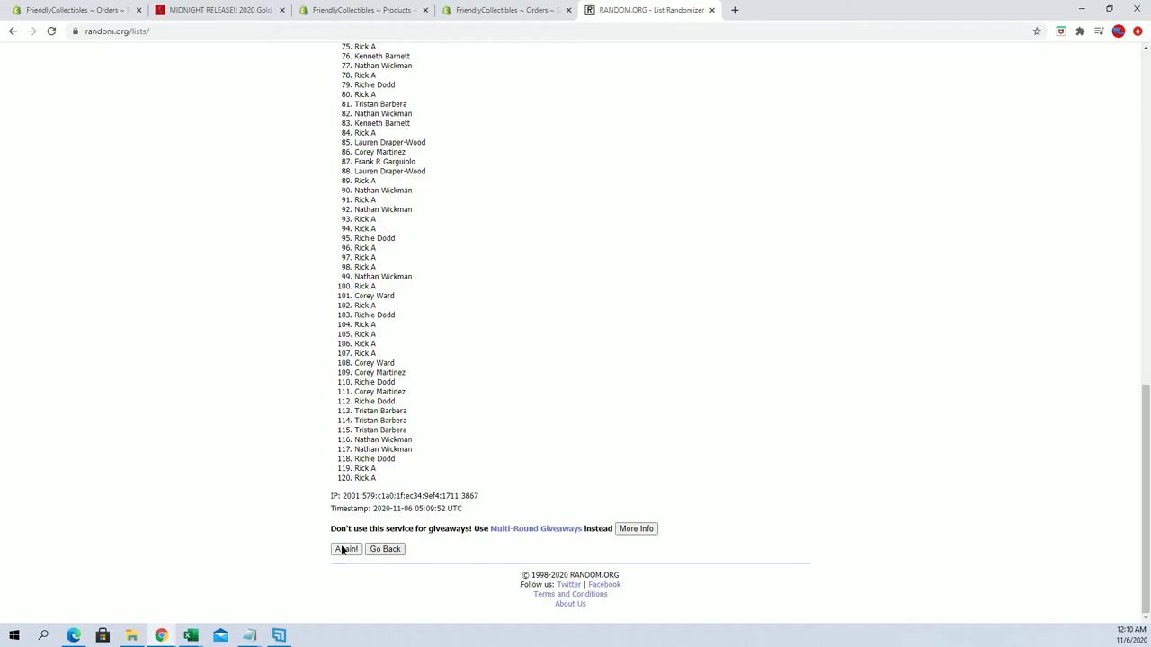
Re-randomize the owners' name list six more times on RANDOM.ORG.
click(344, 550)
scroll(364, 526, down, 1)
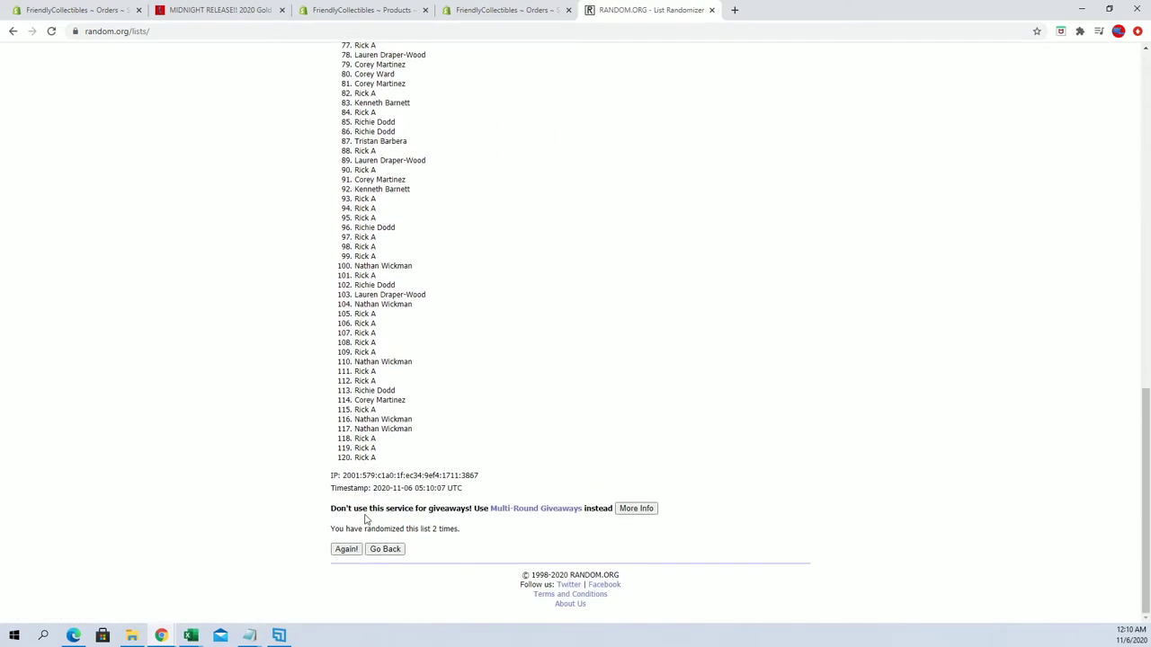
click(347, 550)
scroll(351, 530, down, 10)
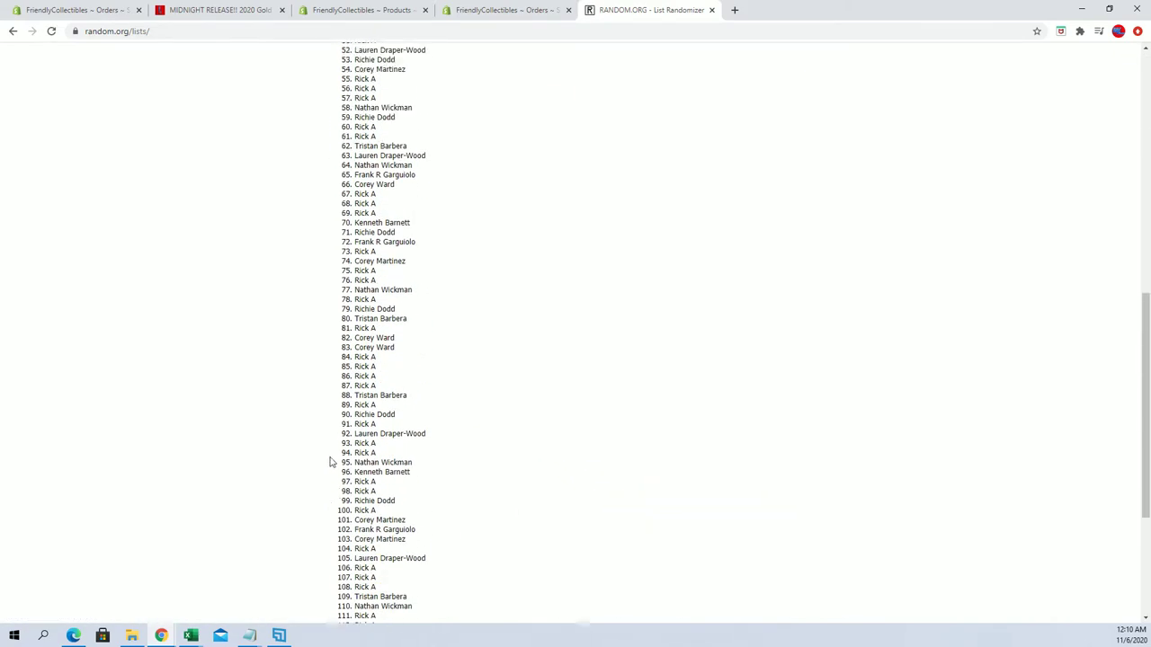
click(346, 550)
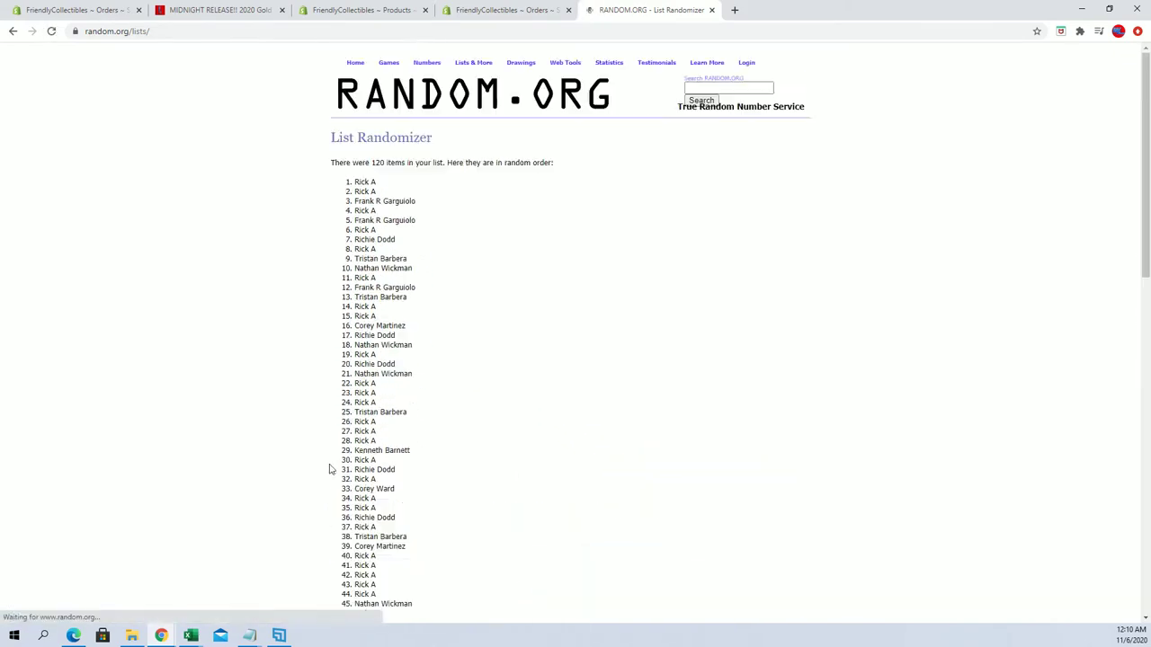
scroll(332, 467, down, 5)
scroll(333, 467, down, 5)
click(346, 550)
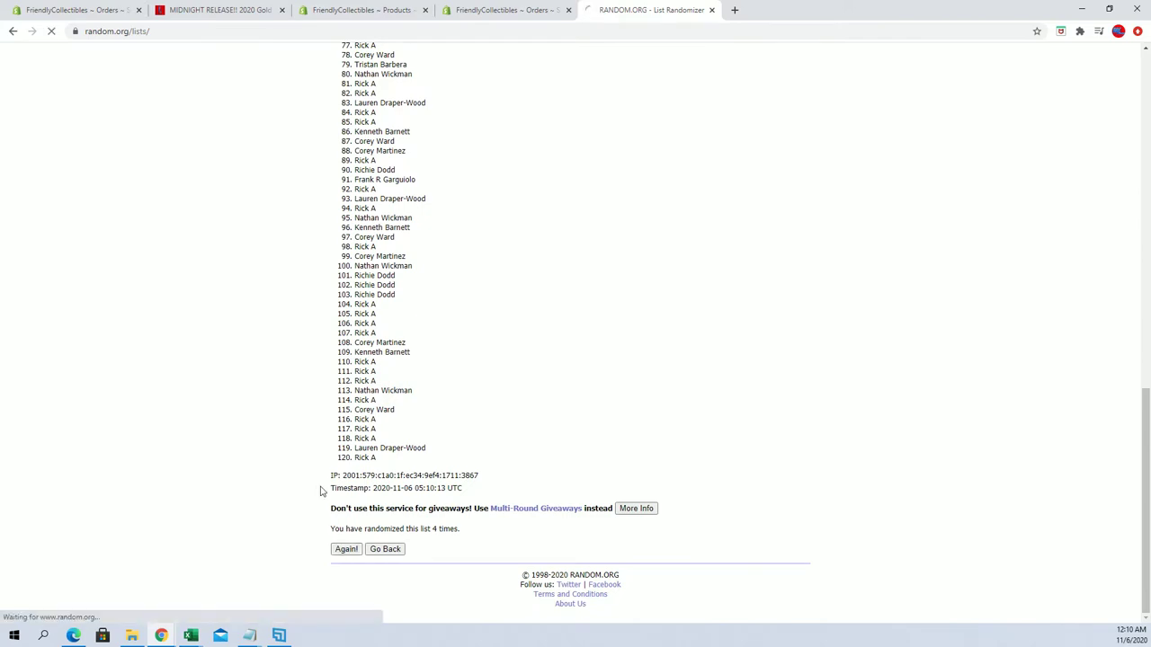
scroll(321, 480, down, 10)
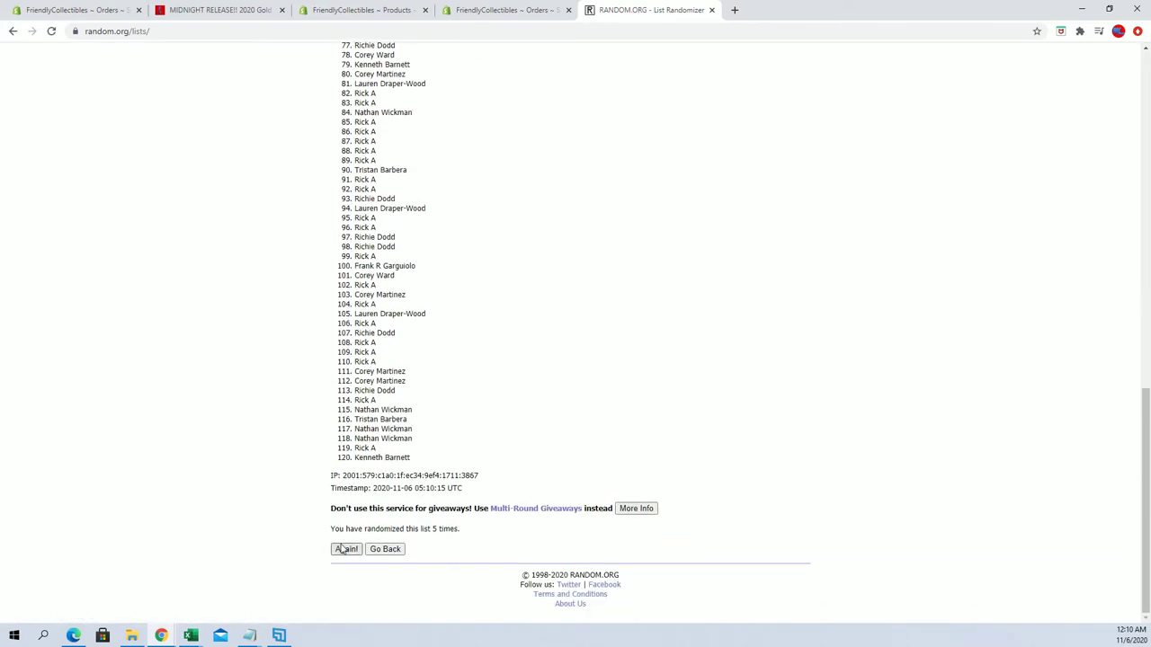
click(347, 550)
scroll(329, 473, down, 10)
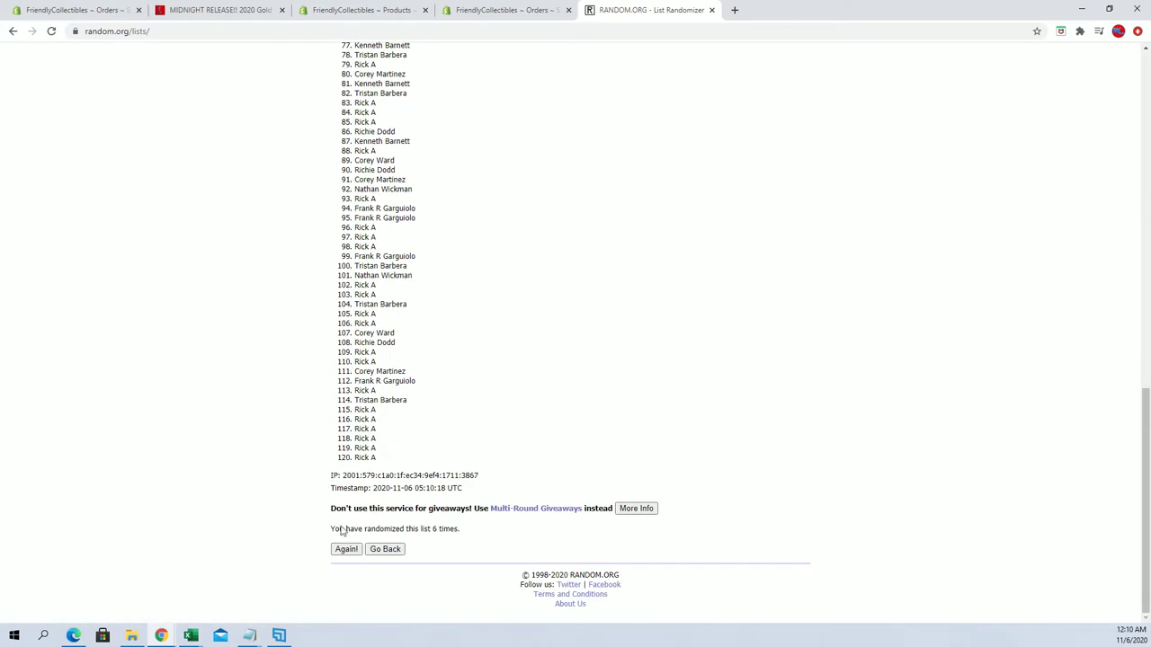
click(346, 550)
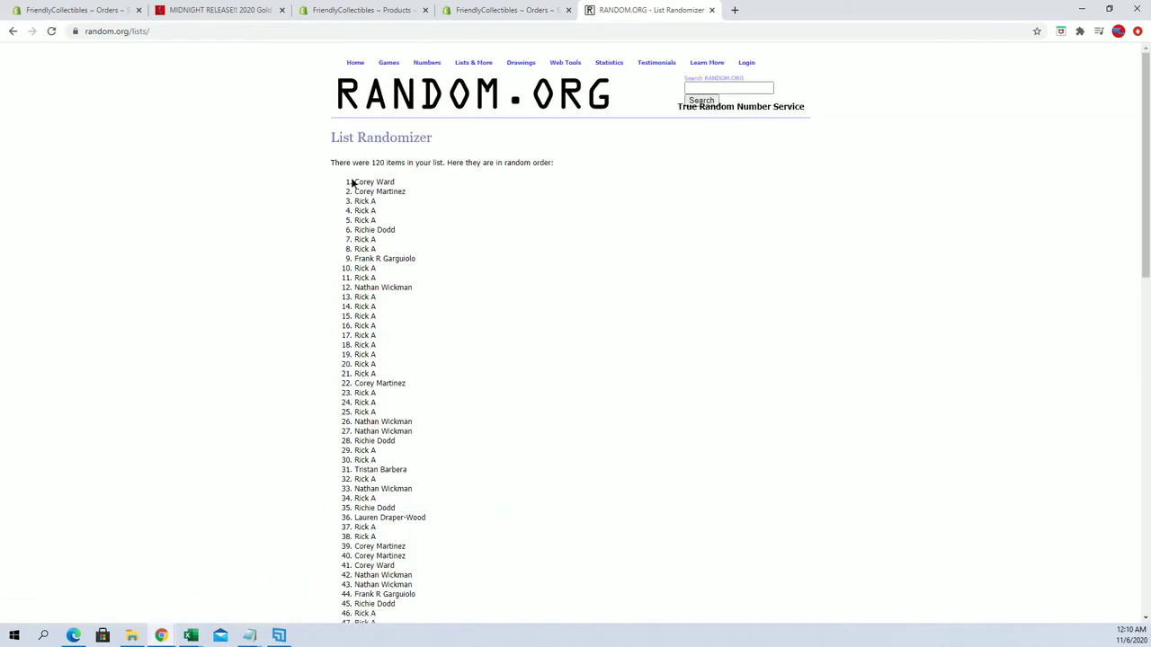
Copy all 120 randomized owner names, from the first entry to the last.
drag(352, 182, 444, 462)
scroll(401, 246, down, 9)
scroll(402, 241, down, 1)
right_click(430, 401)
click(454, 406)
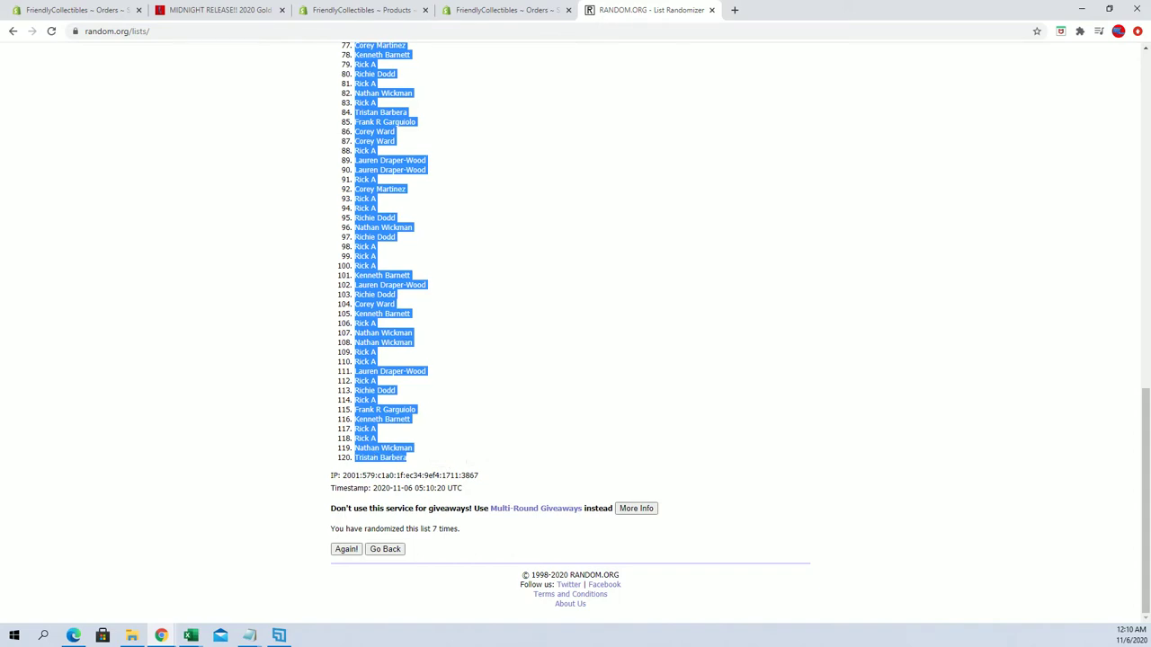
Switch to the Excel checklist, widen column A, and paste the copied names as Text starting at A2 under OWNERS.
key(alt+Tab)
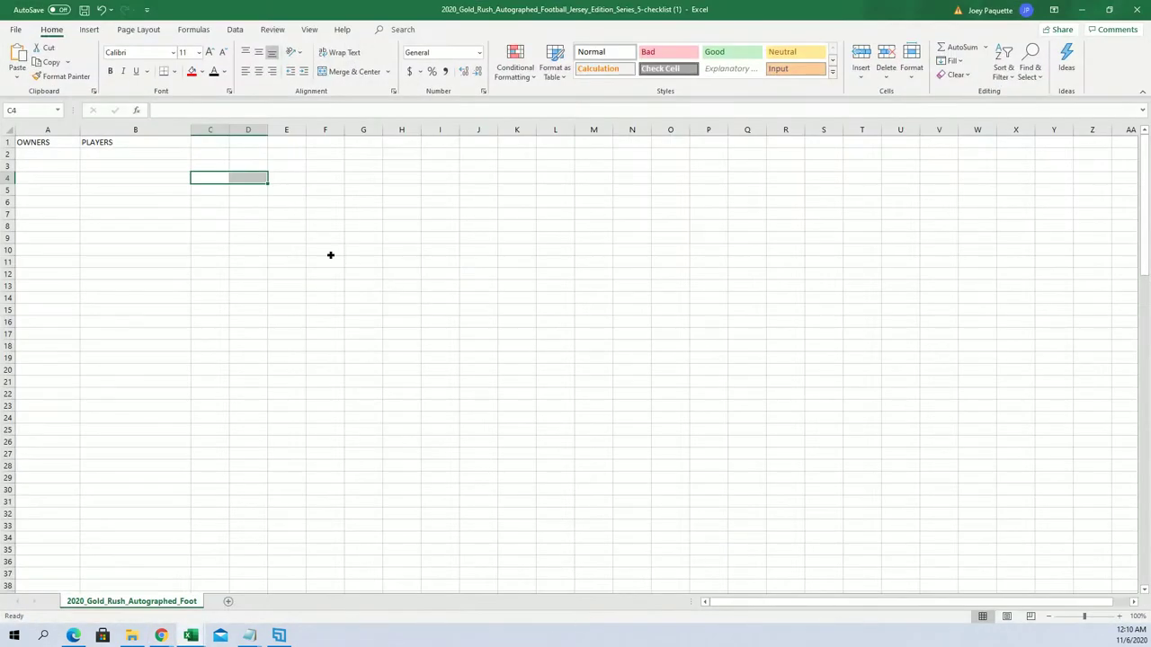
click(329, 252)
drag(79, 129, 141, 118)
click(90, 153)
right_click(90, 153)
click(171, 237)
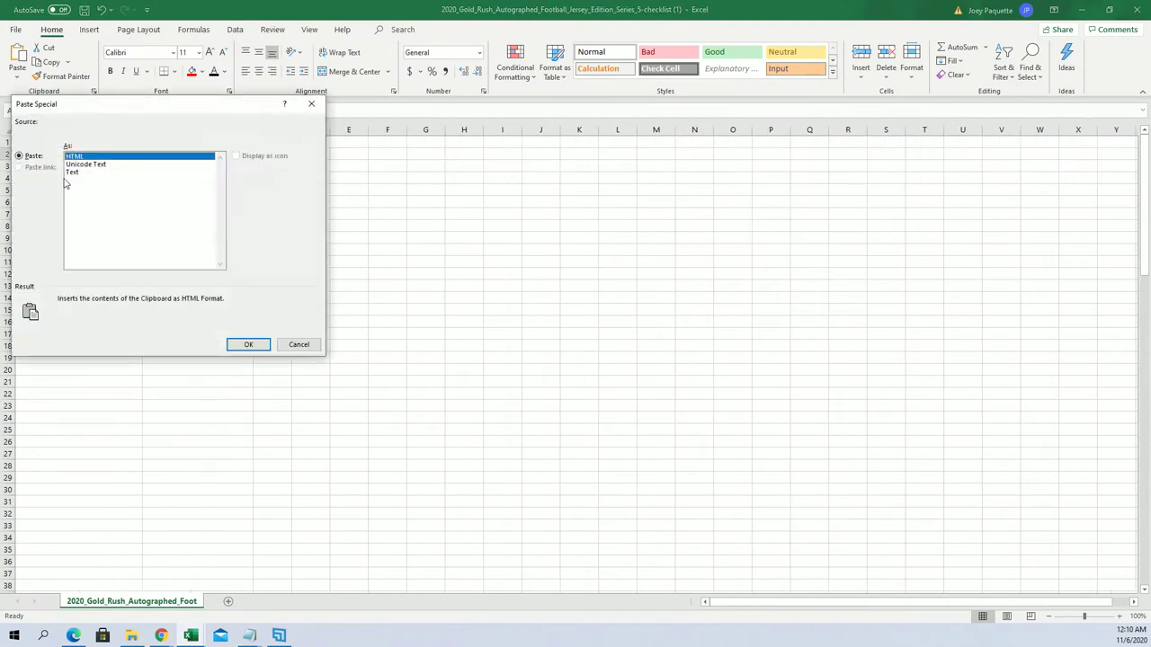
click(72, 172)
click(263, 346)
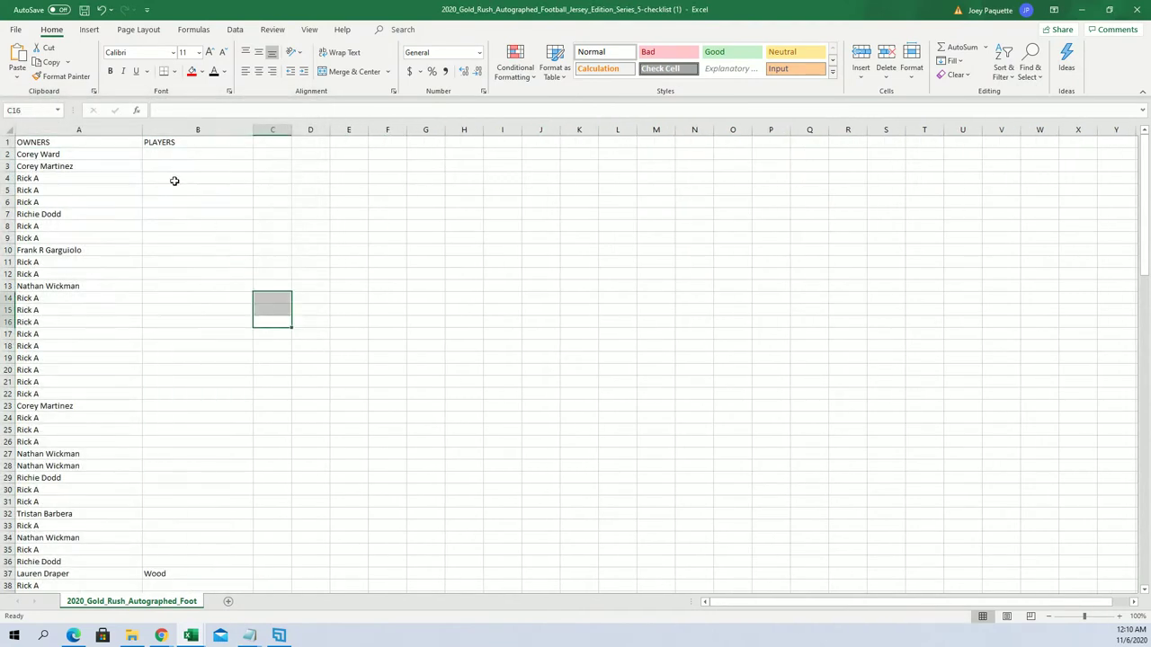
Auto-fit the width of the OWNERS column to its contents.
double_click(142, 130)
click(214, 226)
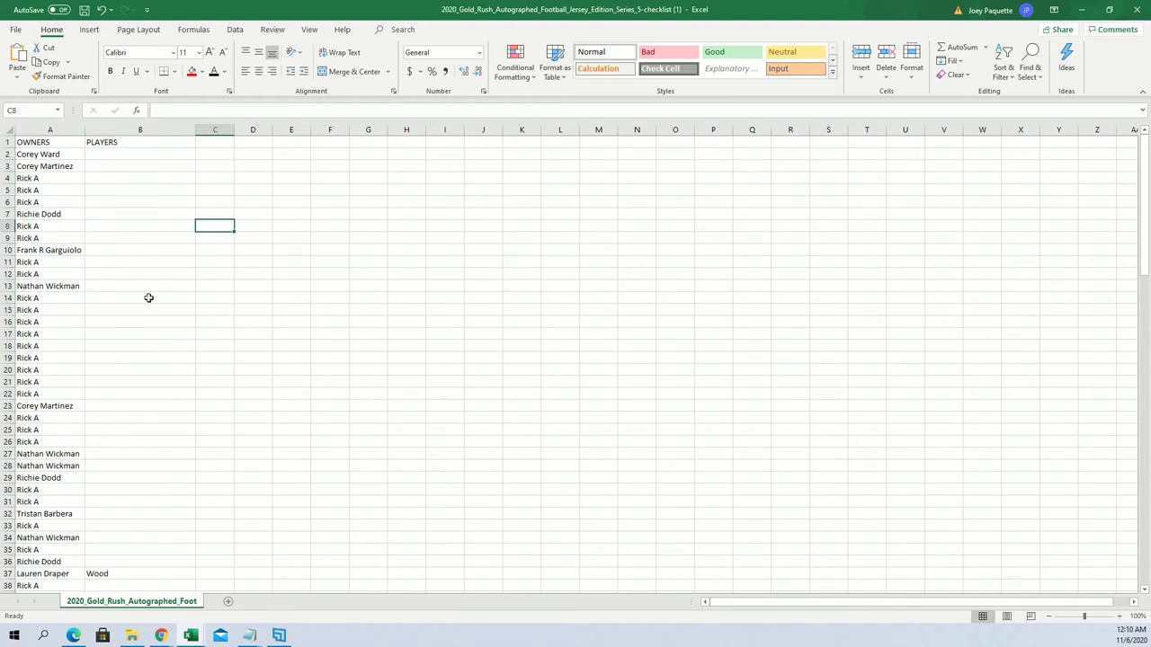
click(184, 175)
Remove the split-off surname part from B37, append it to the owner's name in A37, and widen column A to fit.
click(133, 573)
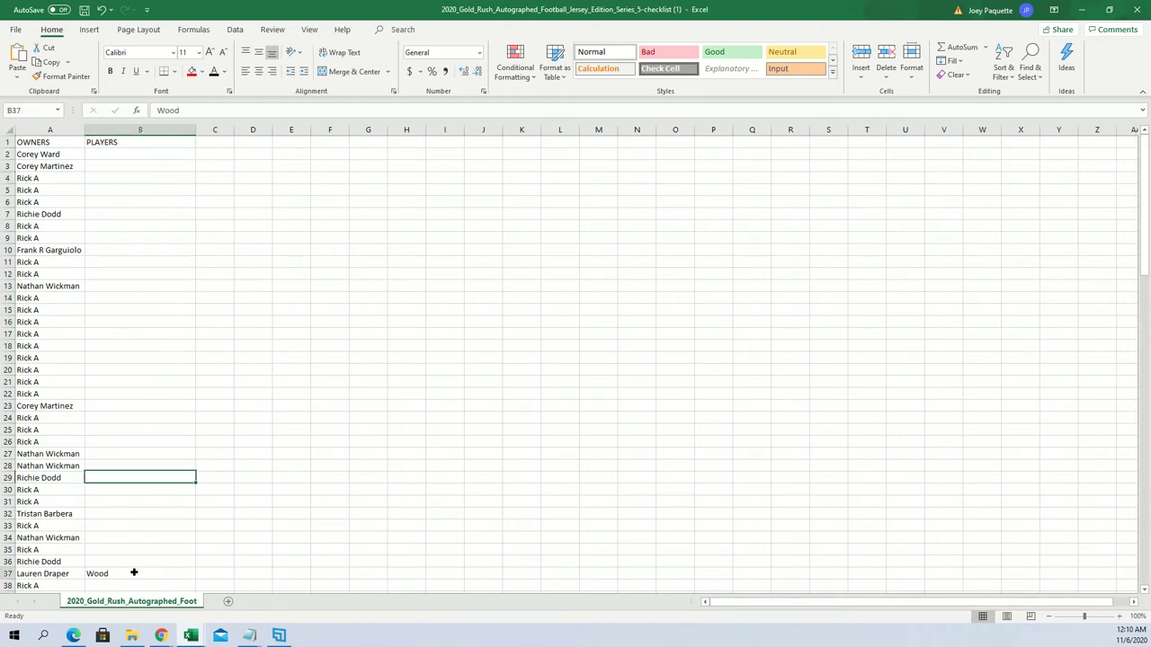
double_click(133, 573)
drag(109, 573, 89, 572)
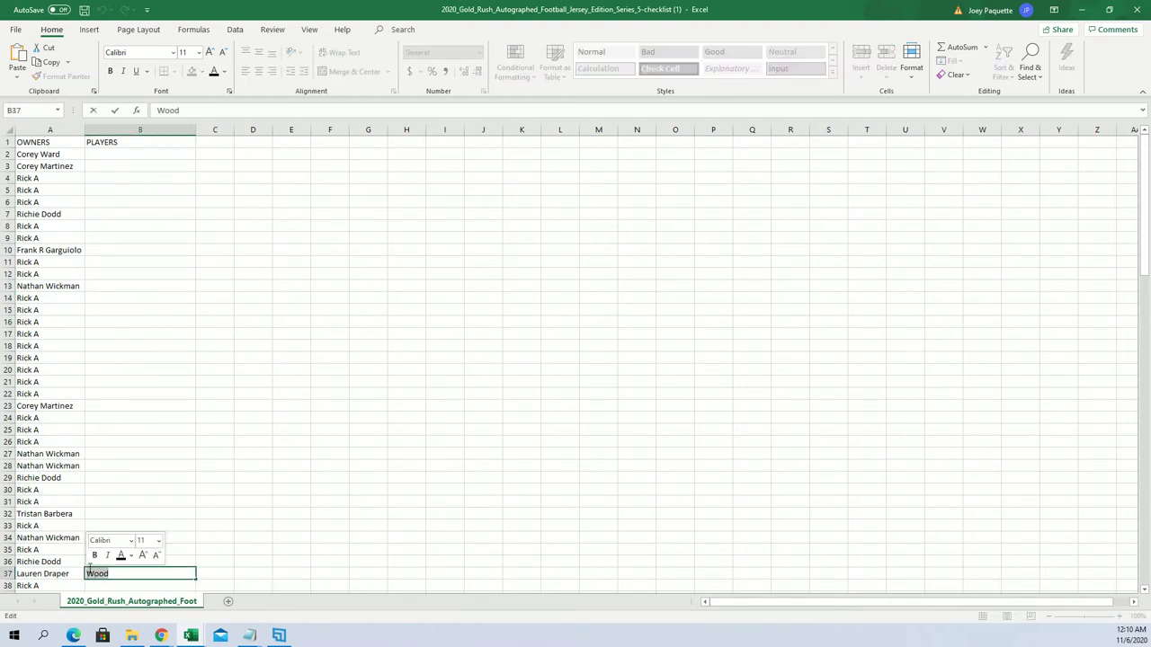
key(BackSpace)
double_click(77, 572)
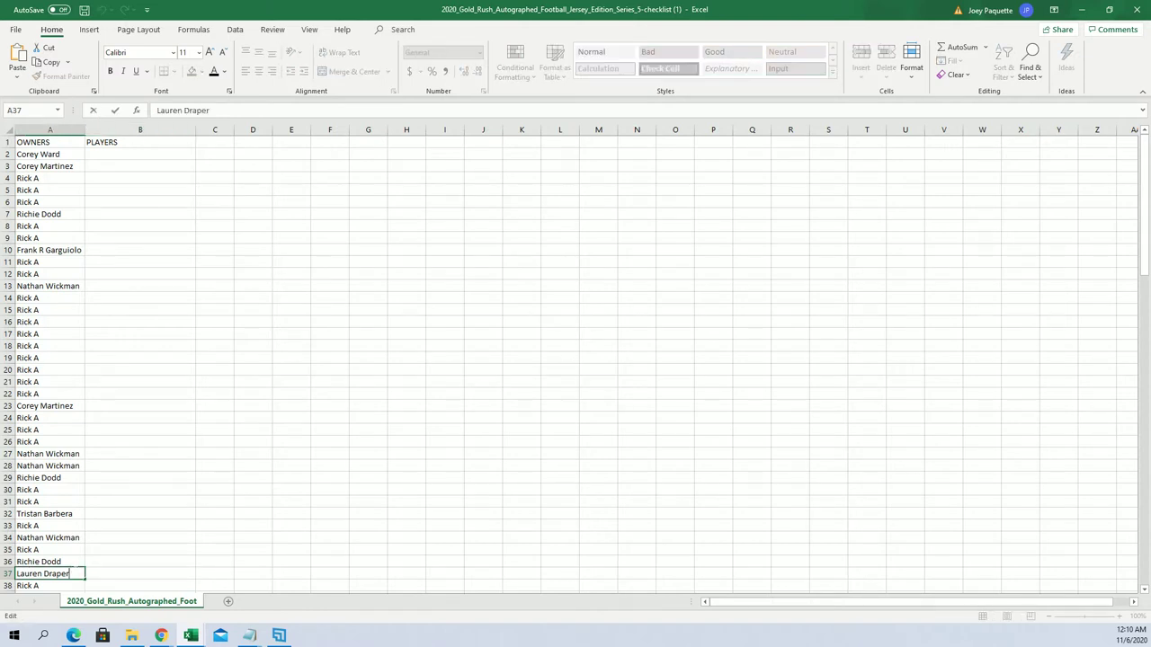
text(wood)
click(81, 141)
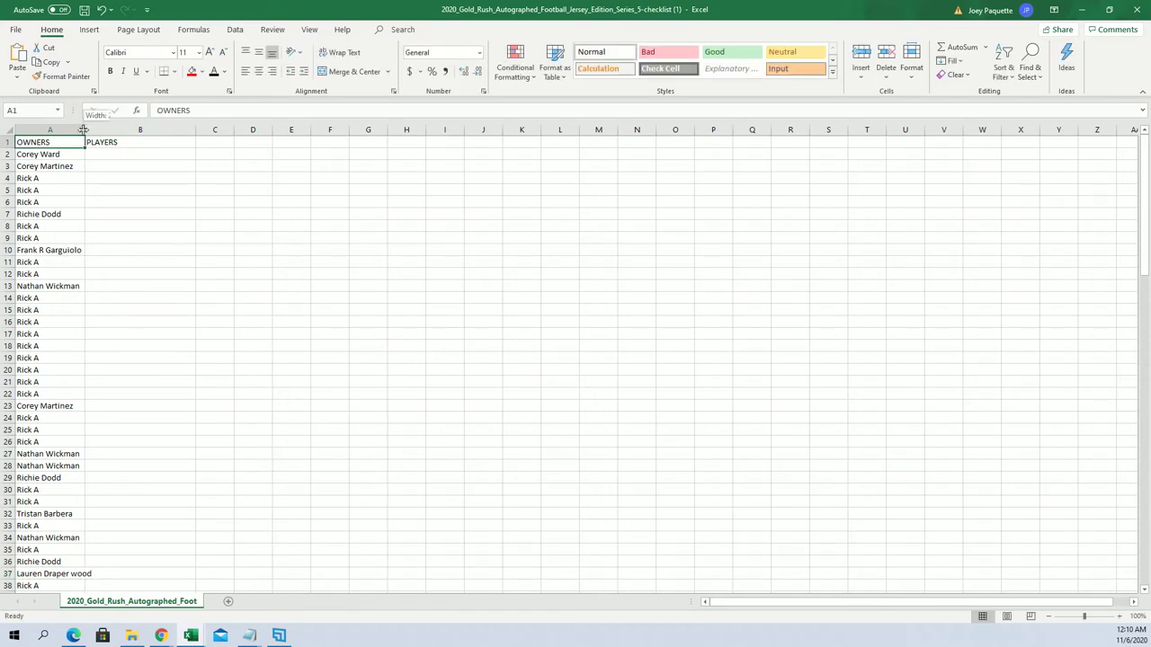
drag(86, 130, 103, 131)
Clear the remaining split-off surname parts from the PLAYERS column in B51, B90:B91, B103 and B112.
scroll(275, 248, down, 10)
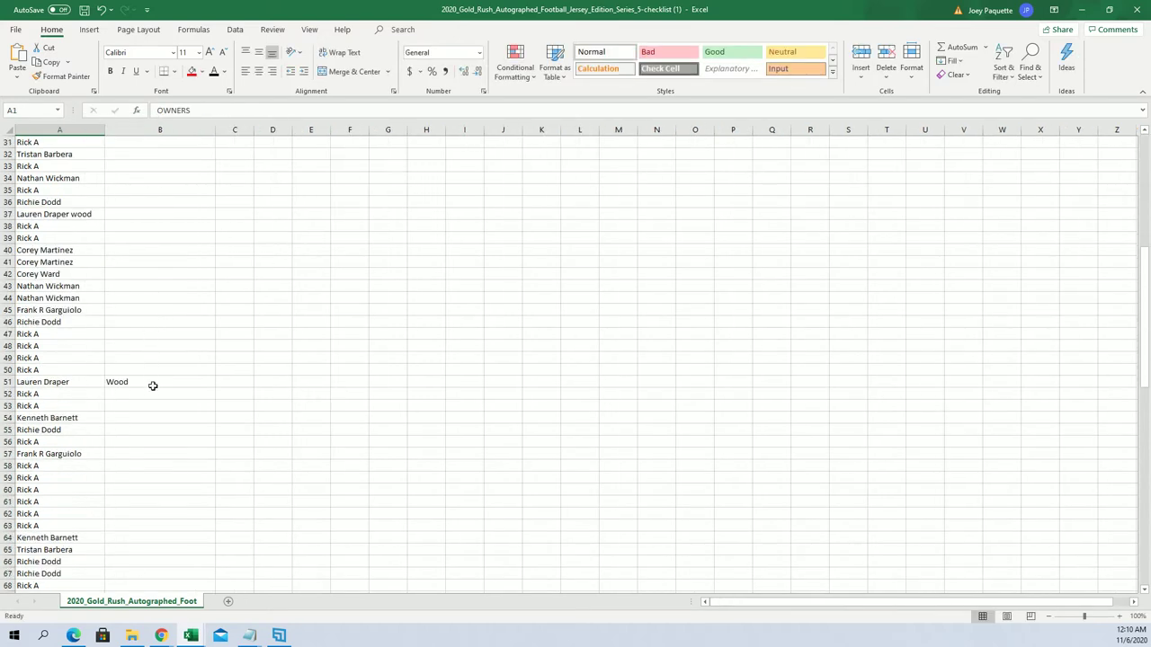
click(150, 382)
key(BackSpace)
scroll(160, 383, down, 12)
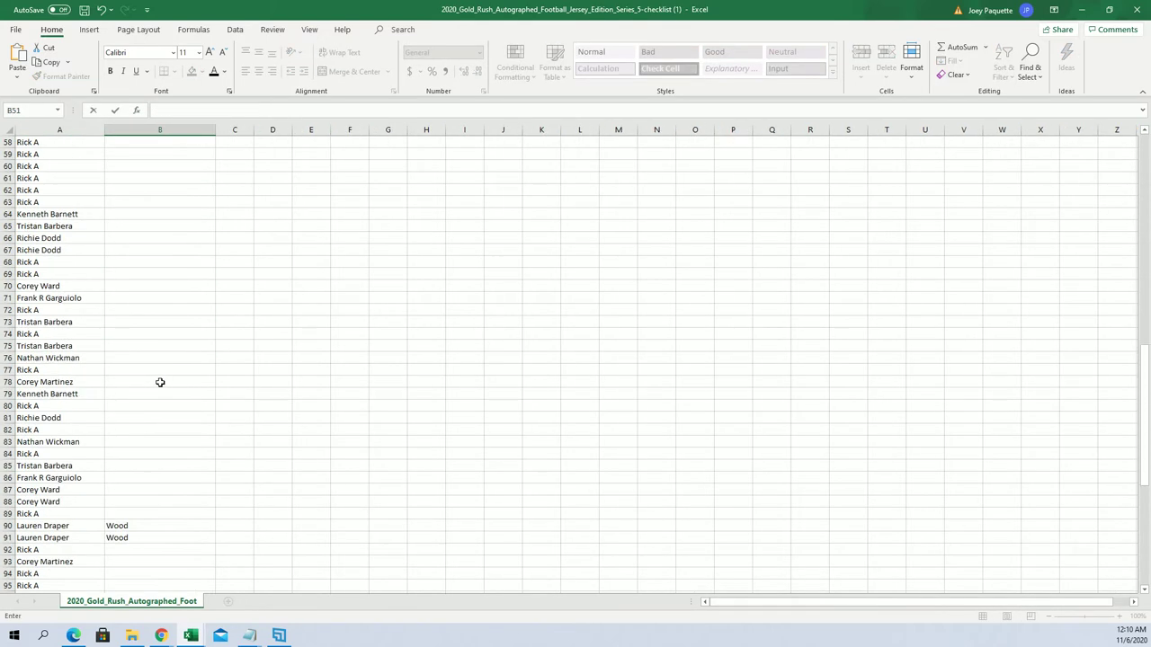
drag(120, 419, 120, 430)
key(Delete)
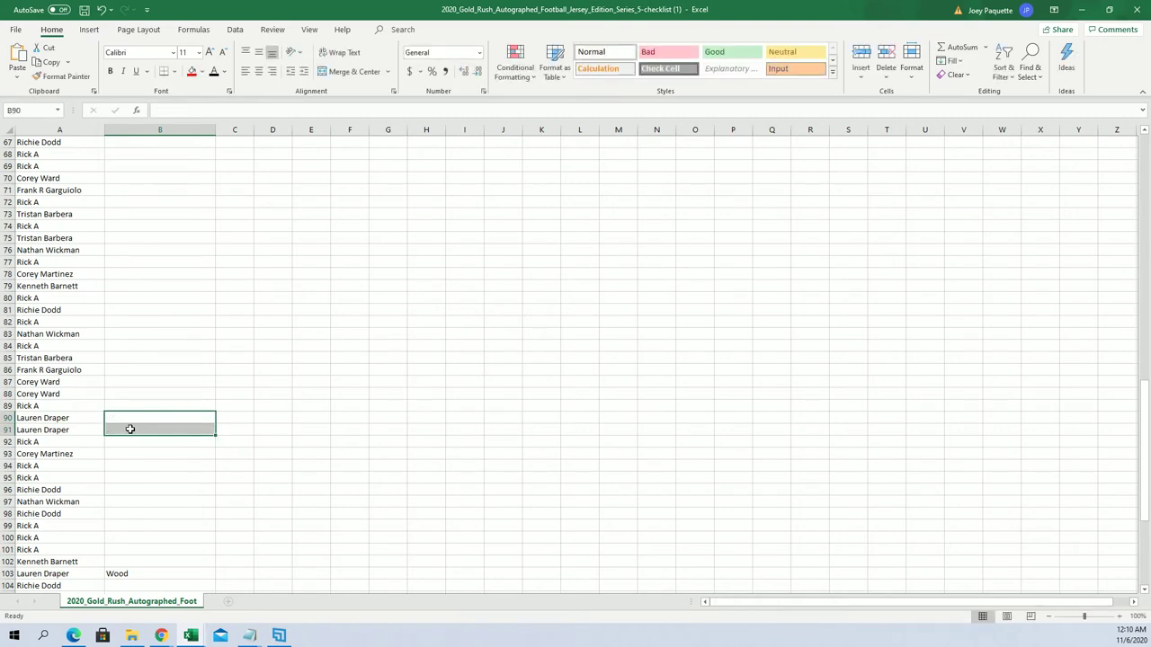
scroll(130, 440, down, 3)
click(134, 468)
key(Delete)
scroll(134, 465, down, 3)
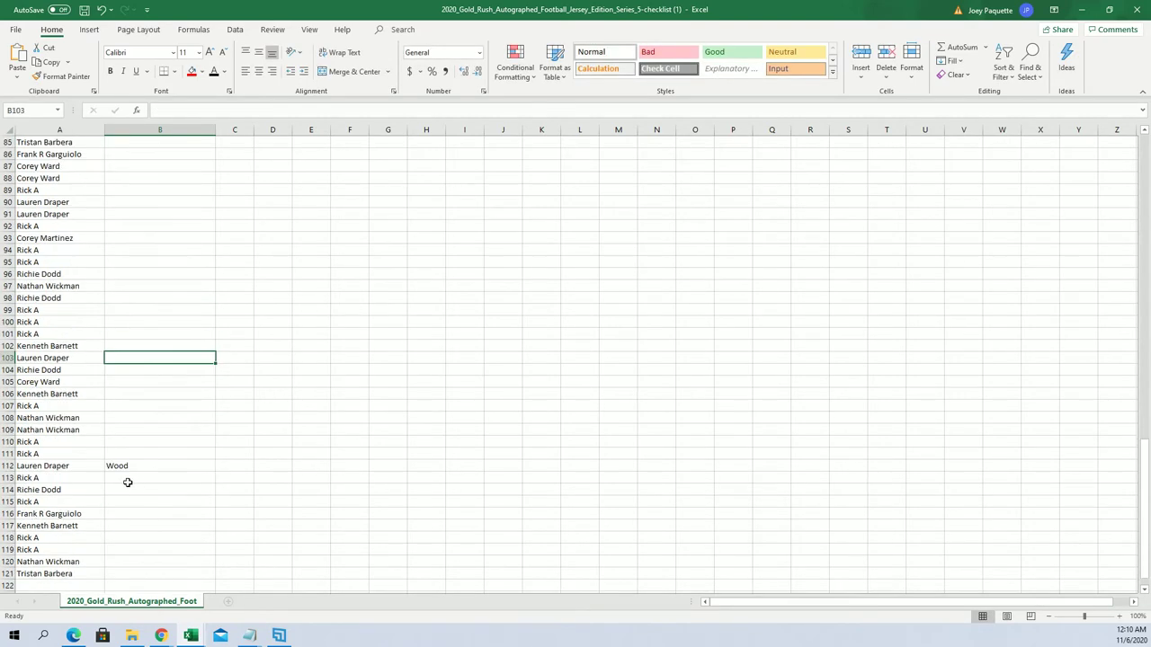
click(120, 468)
key(Delete)
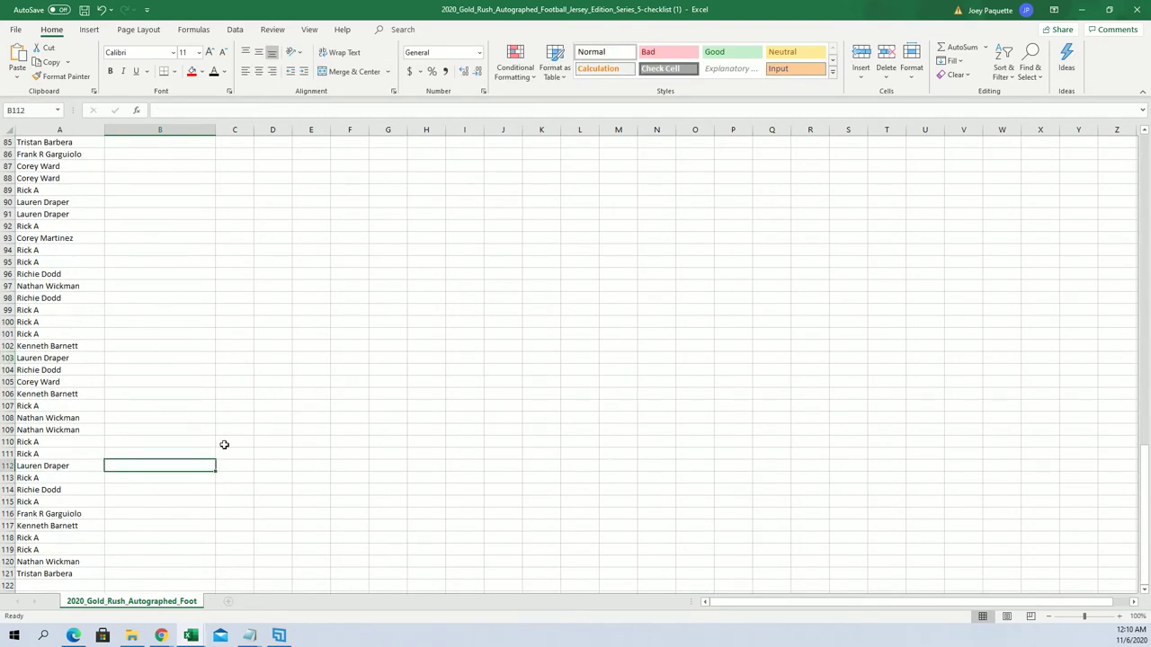
Narrow column A slightly around the owner names and select B2, the first cell under PLAYERS.
scroll(224, 432, up, 8)
scroll(225, 415, up, 20)
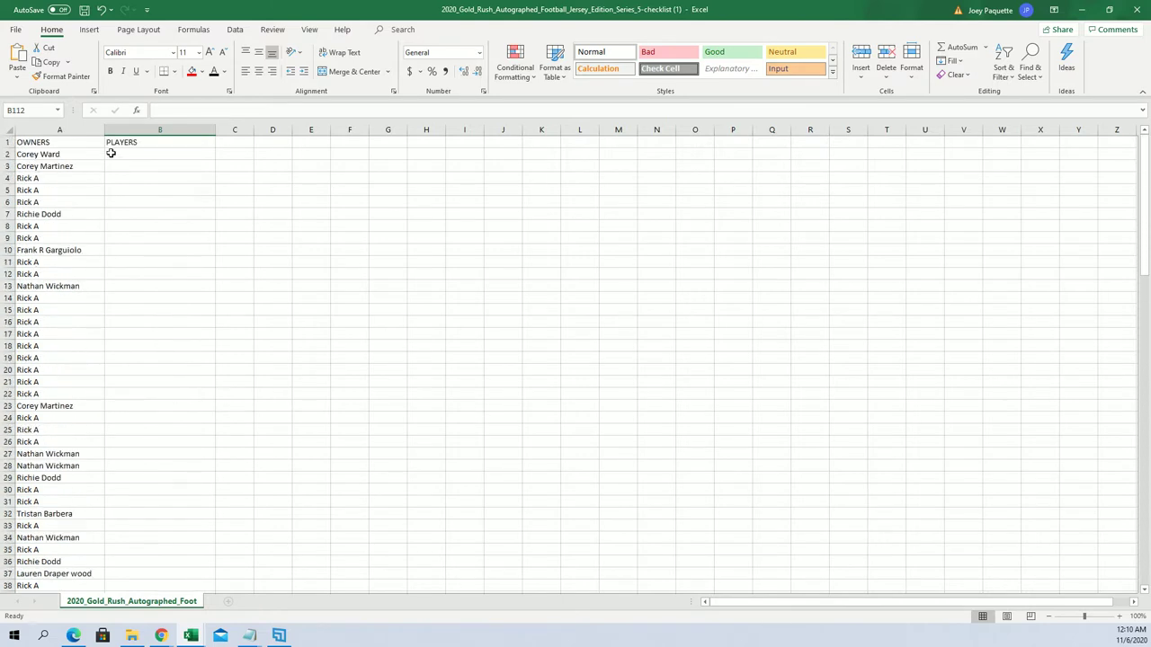
click(111, 154)
drag(102, 136, 93, 136)
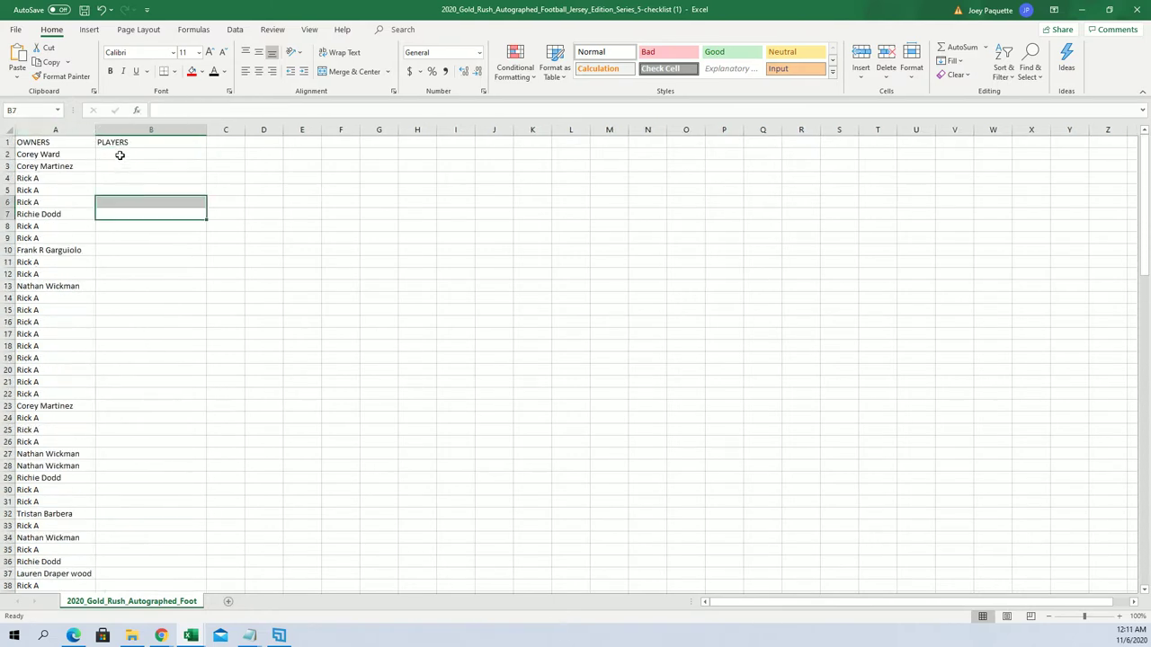
click(118, 153)
Return to RANDOM.ORG in the browser and open an empty List Randomizer form.
click(1082, 9)
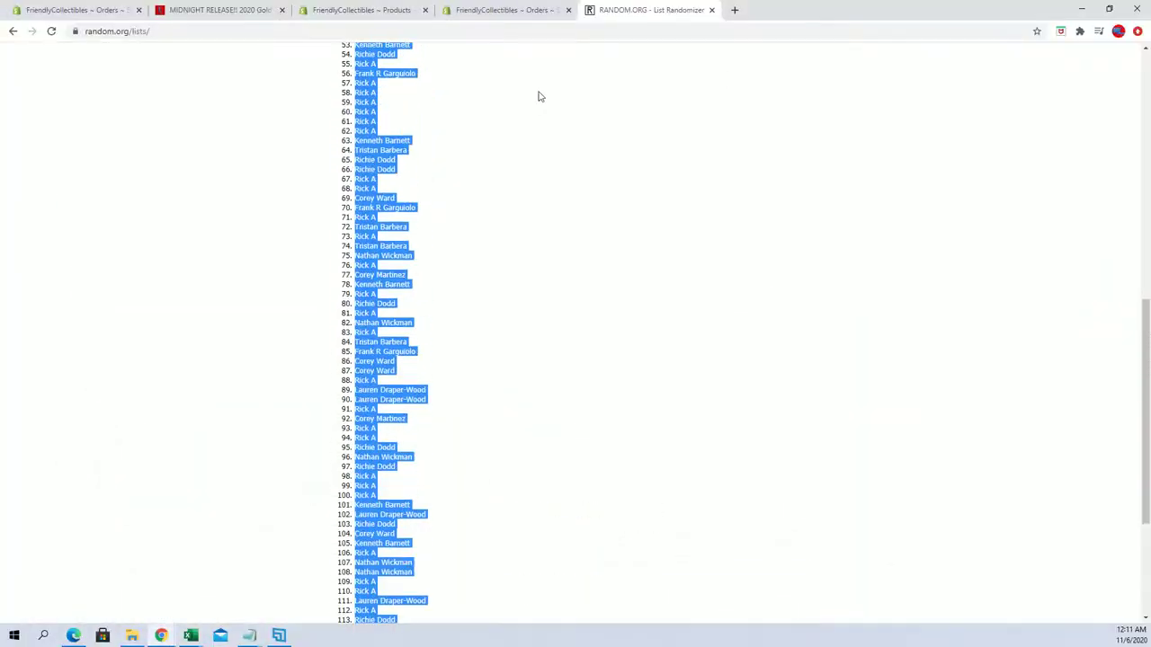
scroll(537, 95, up, 8)
scroll(551, 93, up, 1)
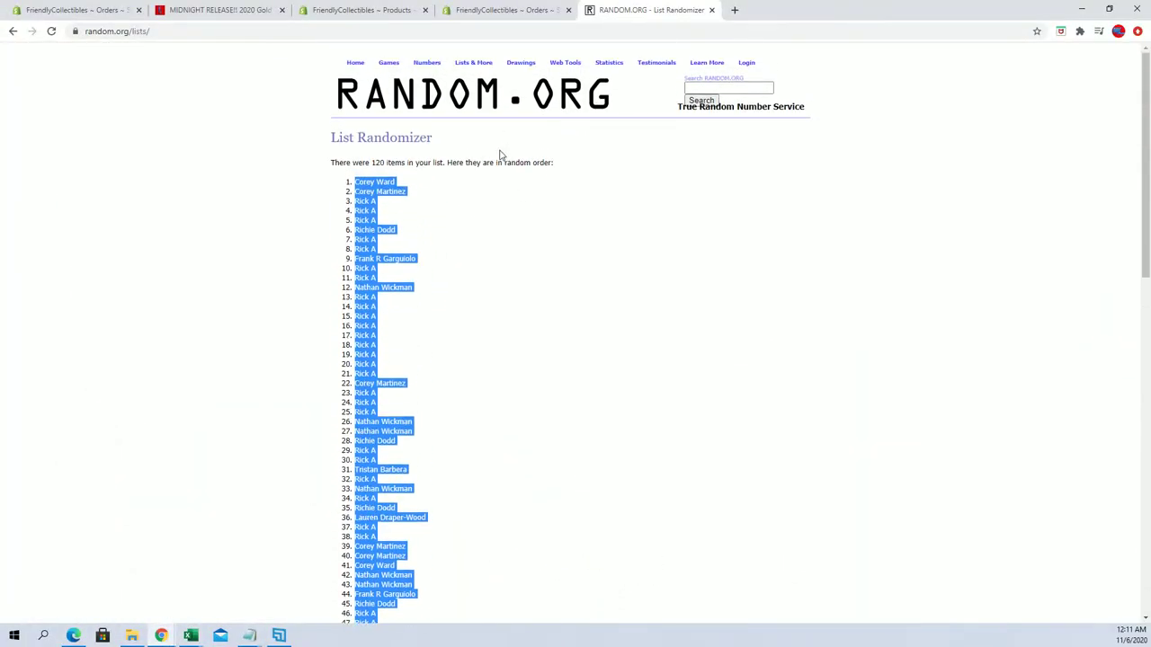
scroll(501, 160, down, 2)
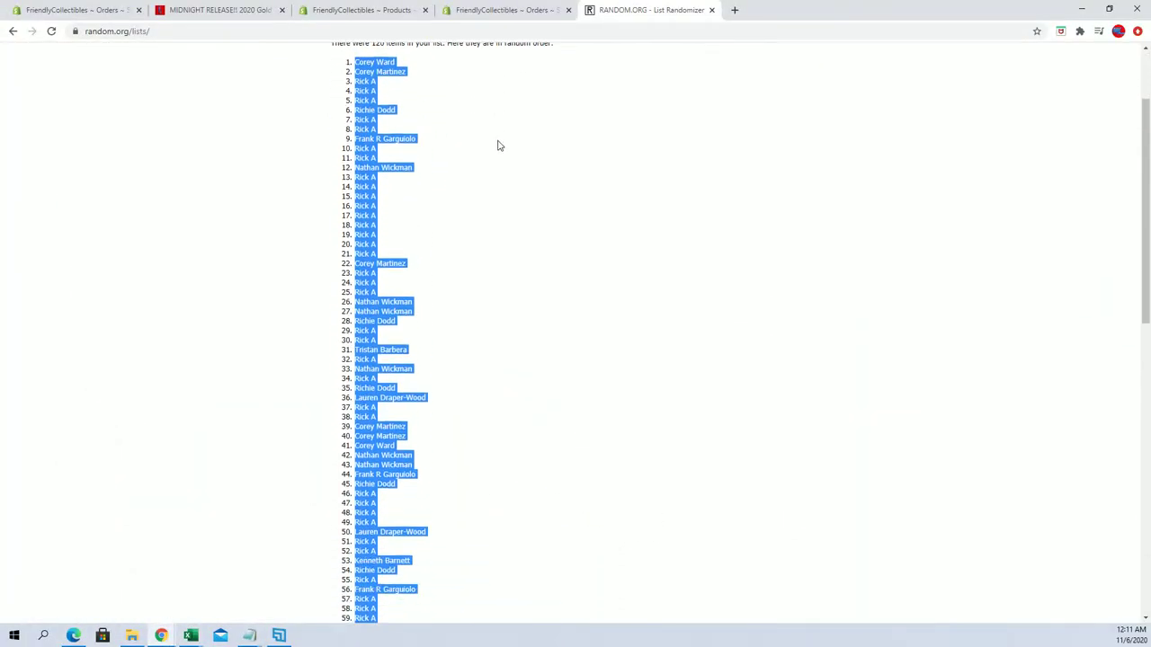
scroll(503, 130, up, 2)
click(484, 77)
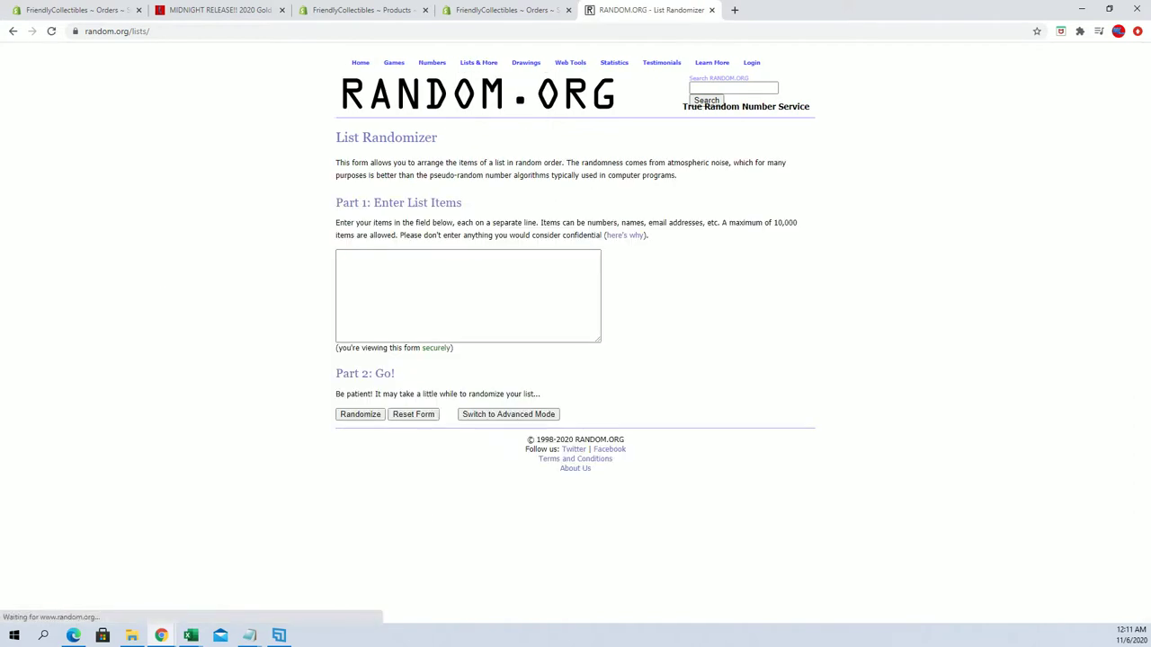
Copy the complete player list, from AJ Dillon to Zach Moss, in the Notepad document.
key(alt+Tab)
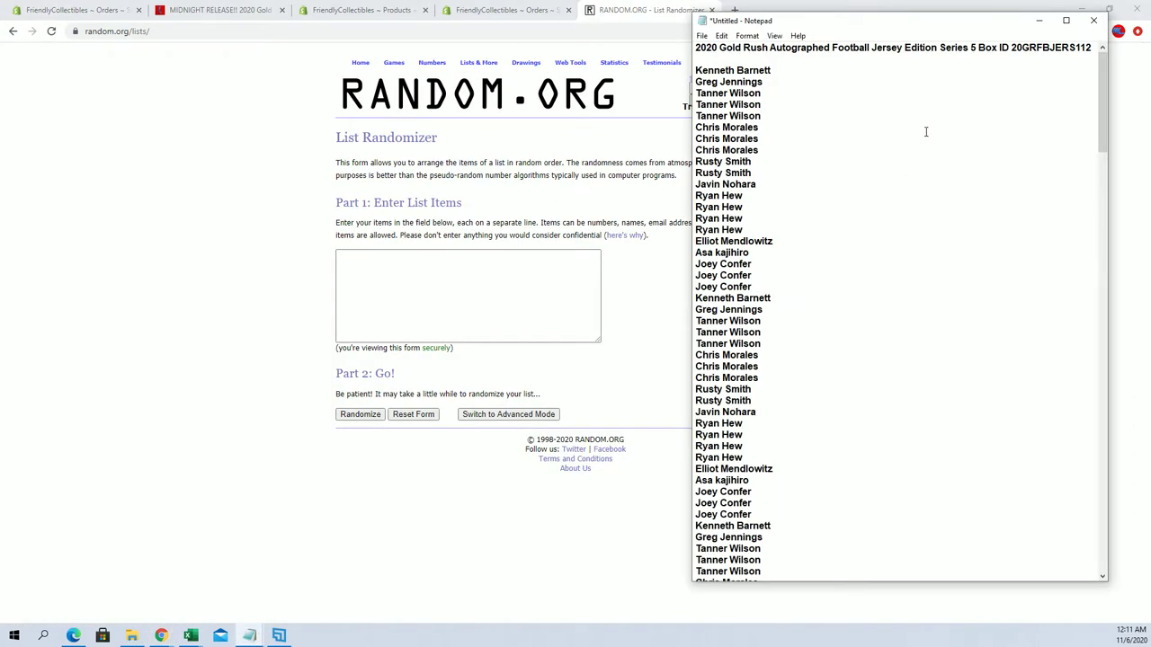
click(1040, 19)
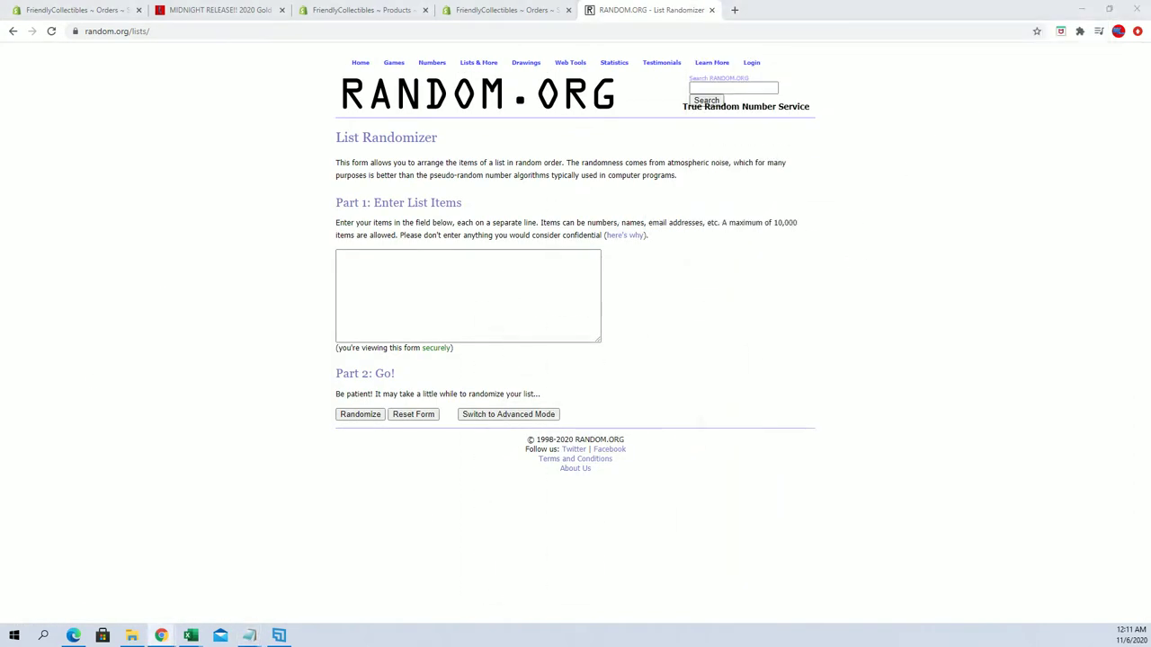
key(alt+Tab)
scroll(853, 264, down, 5)
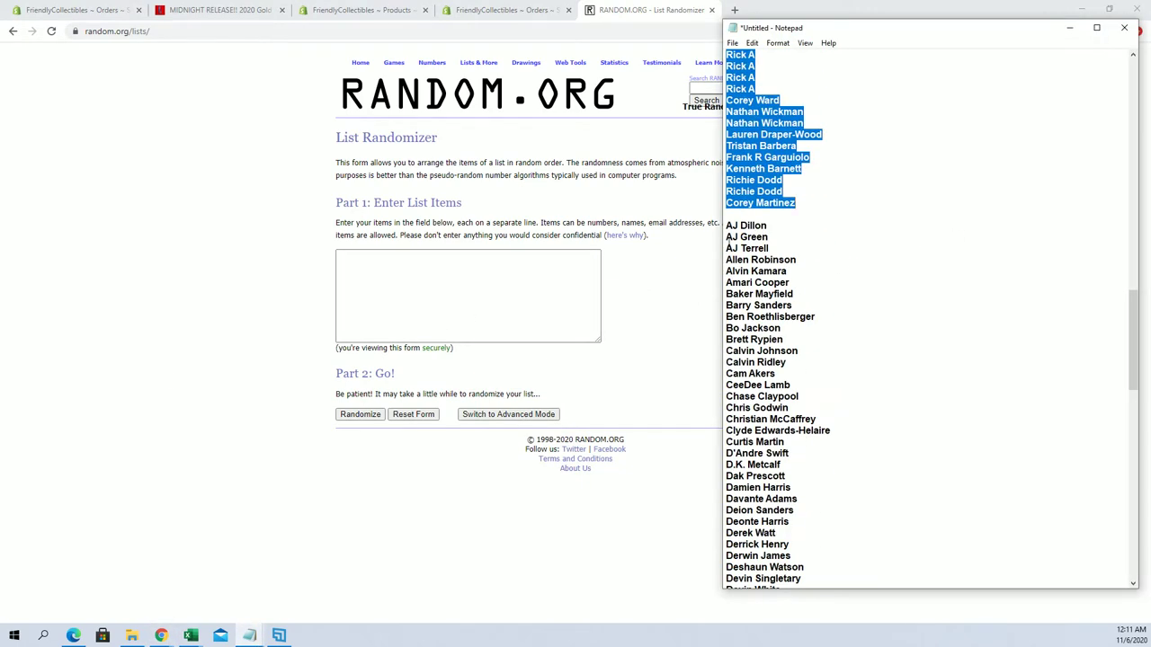
drag(726, 225, 775, 580)
right_click(816, 254)
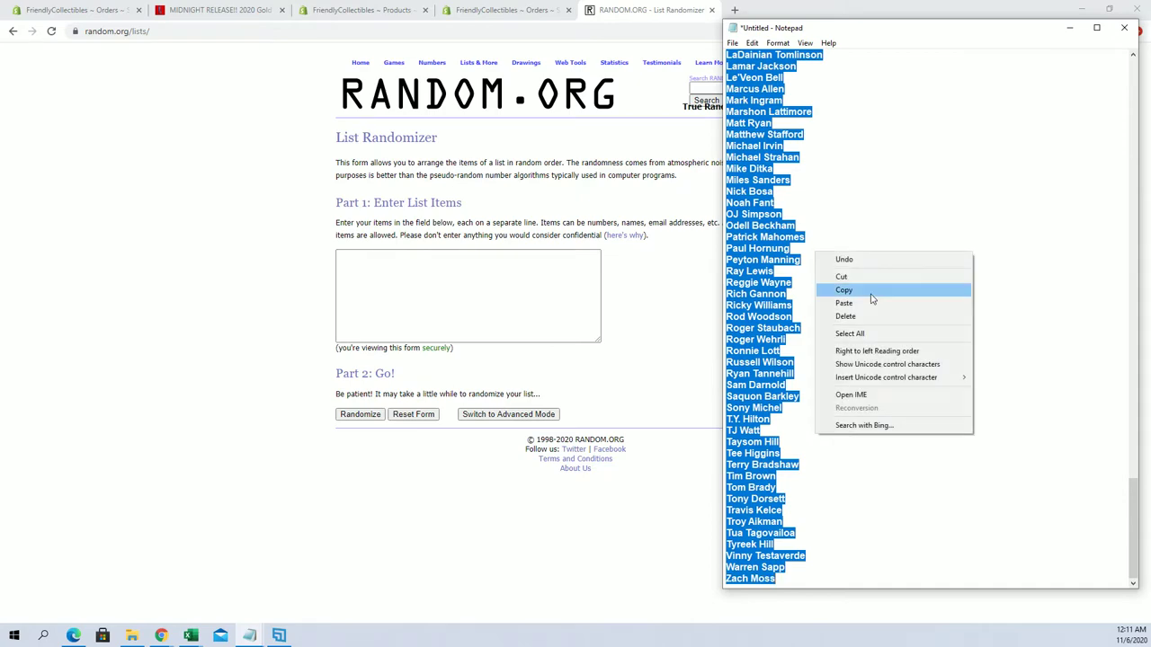
click(868, 291)
Paste the copied players into the List Randomizer's items field on RANDOM.ORG and randomize them.
right_click(412, 275)
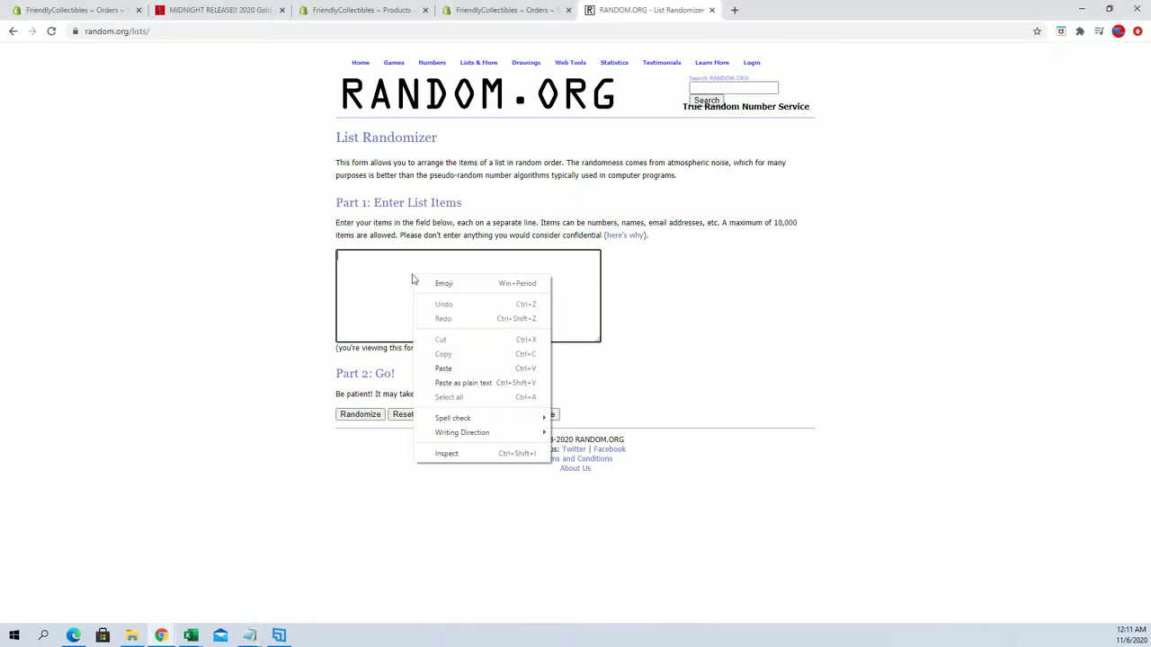
click(441, 368)
click(362, 414)
Re-randomize the player list six more times, for a total of seven randomizations.
scroll(355, 566, down, 10)
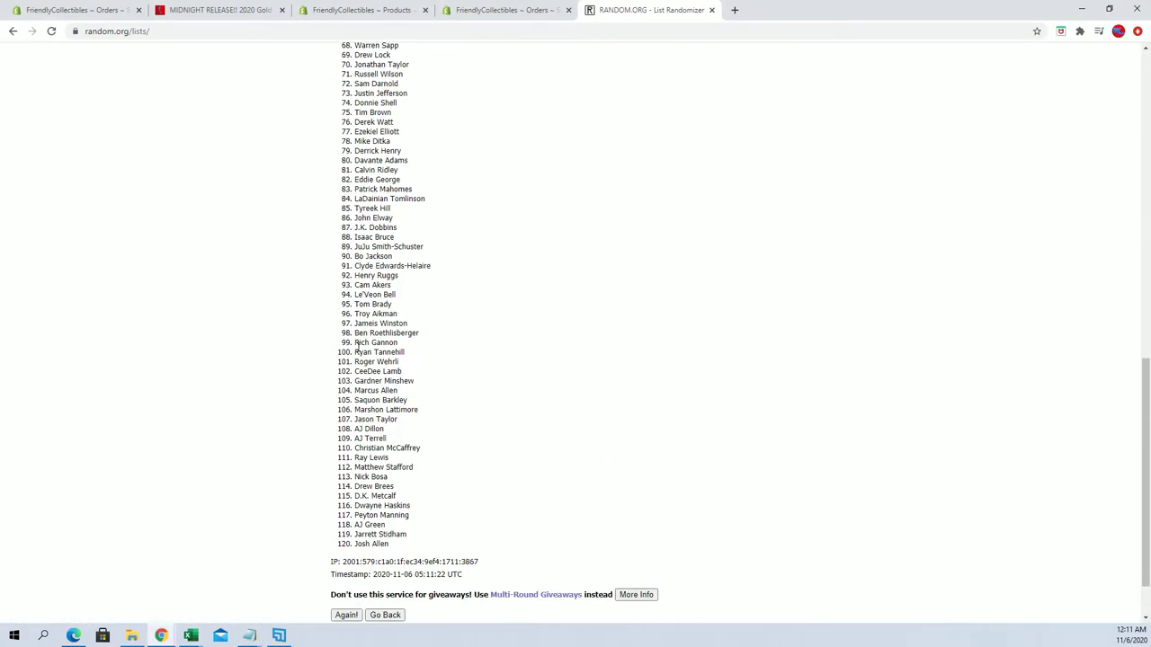
click(345, 549)
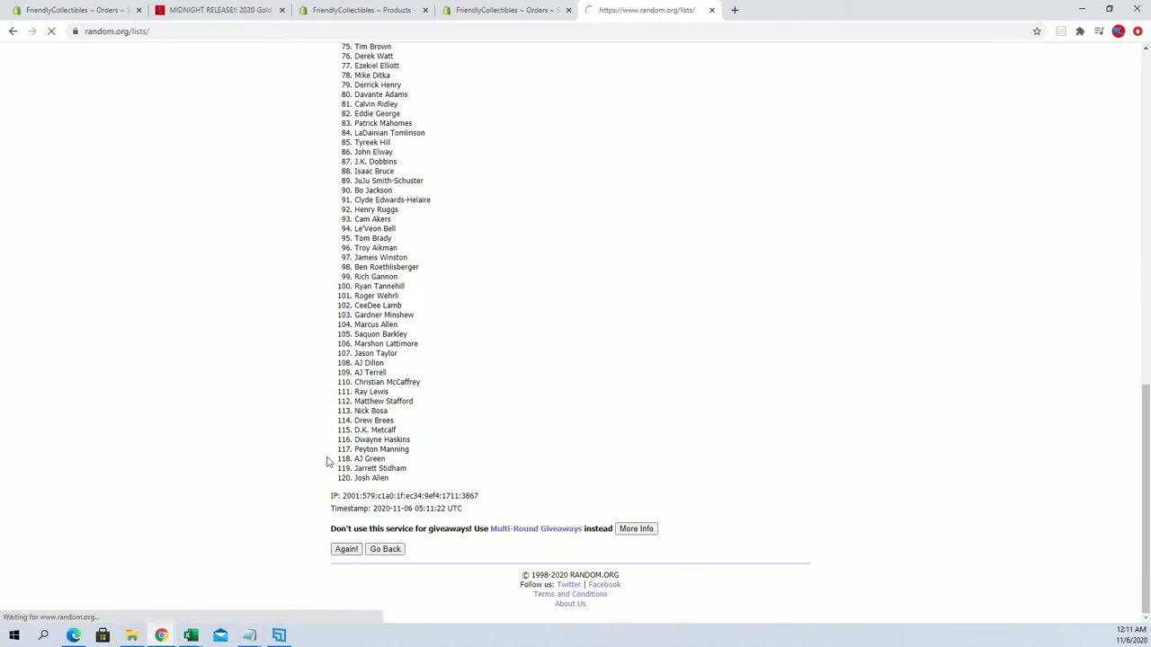
scroll(329, 462, up, 3)
scroll(329, 463, down, 5)
click(346, 550)
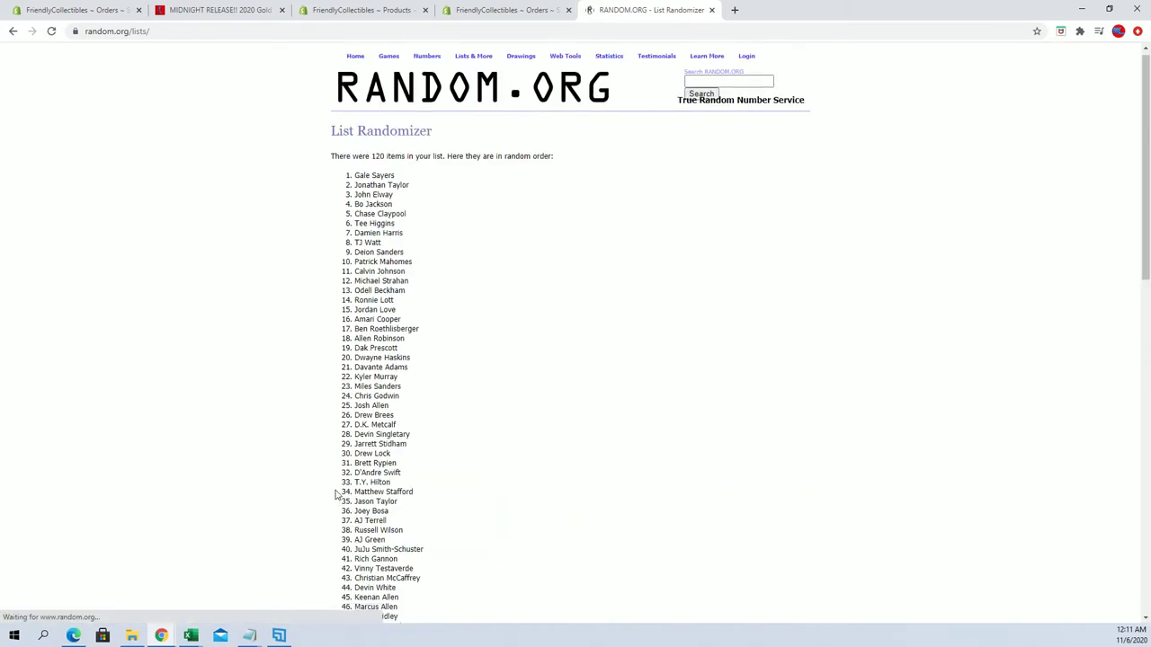
scroll(338, 495, down, 5)
scroll(338, 494, down, 6)
click(345, 549)
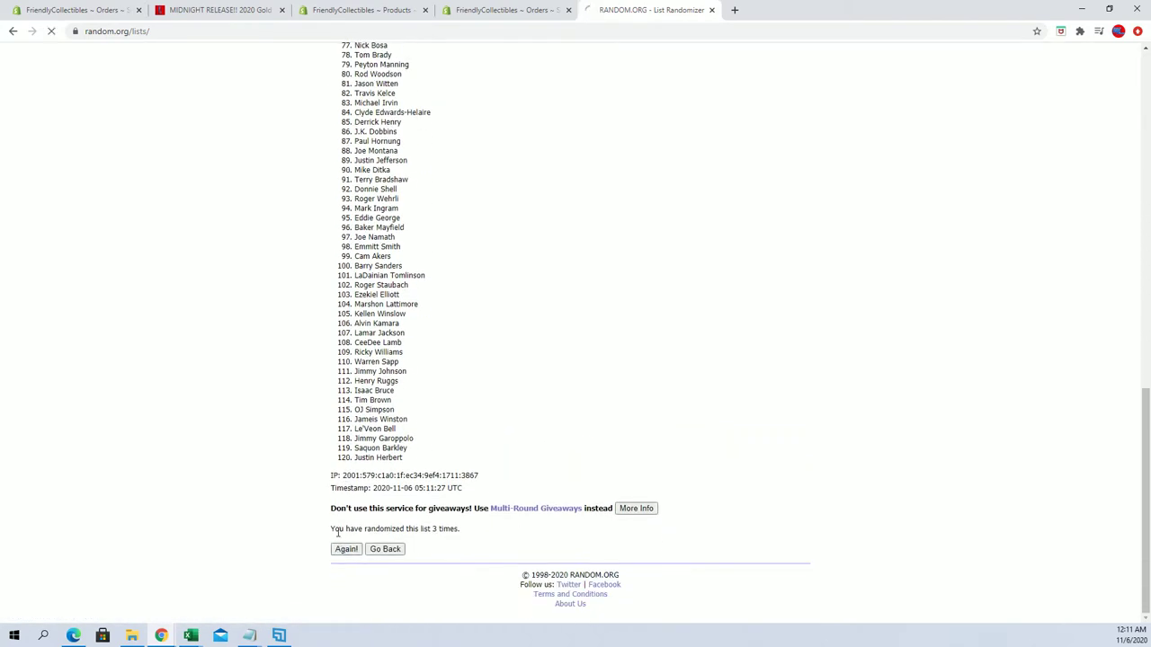
scroll(334, 519, down, 5)
scroll(334, 519, down, 6)
click(345, 549)
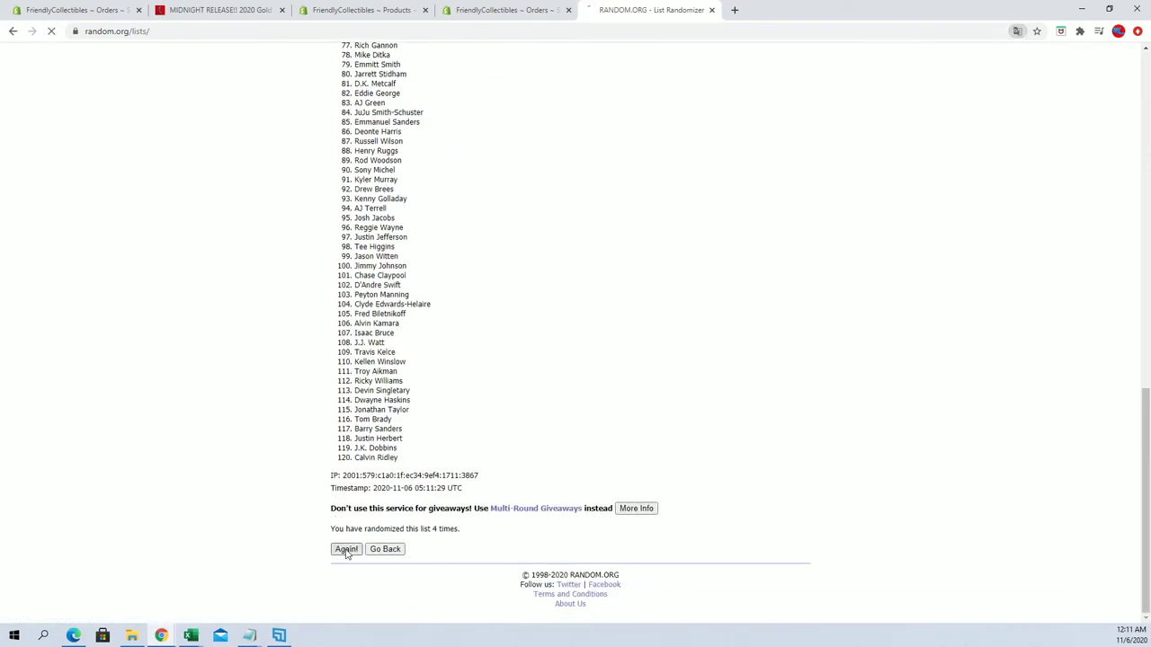
scroll(342, 530, down, 6)
click(345, 550)
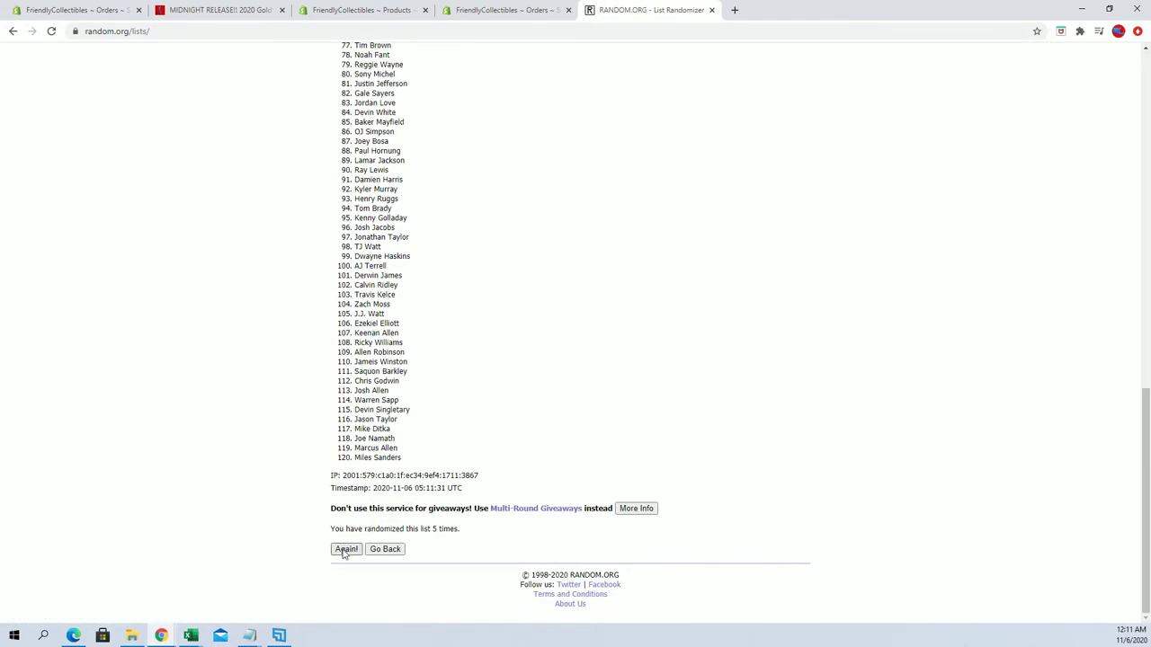
scroll(341, 531, down, 6)
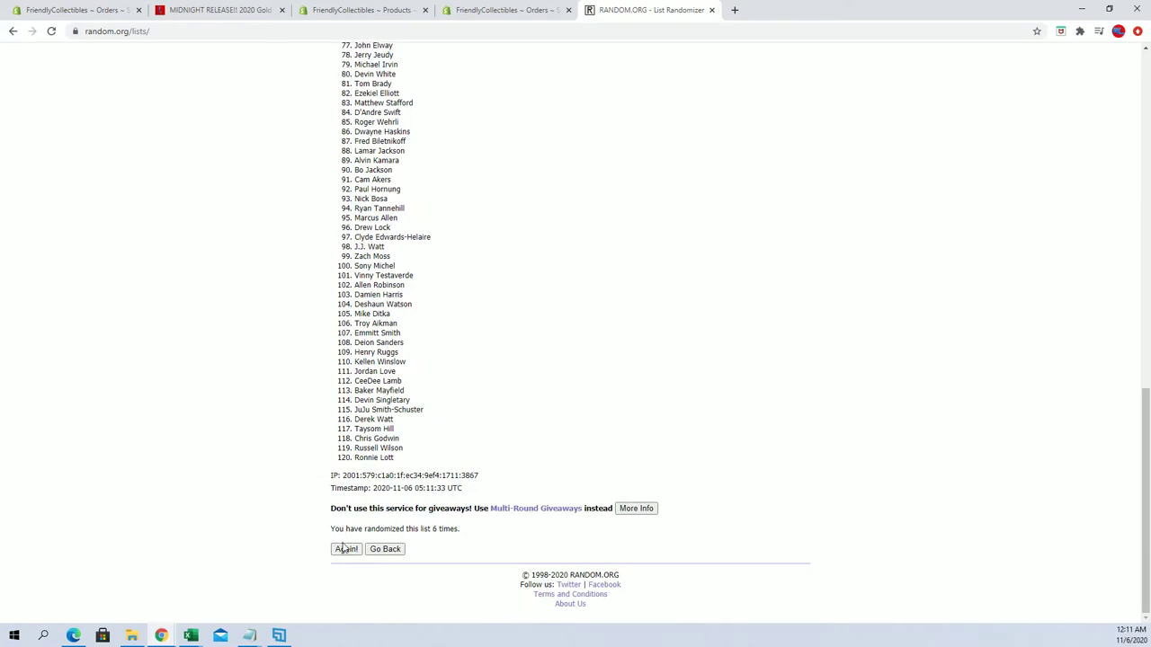
click(345, 549)
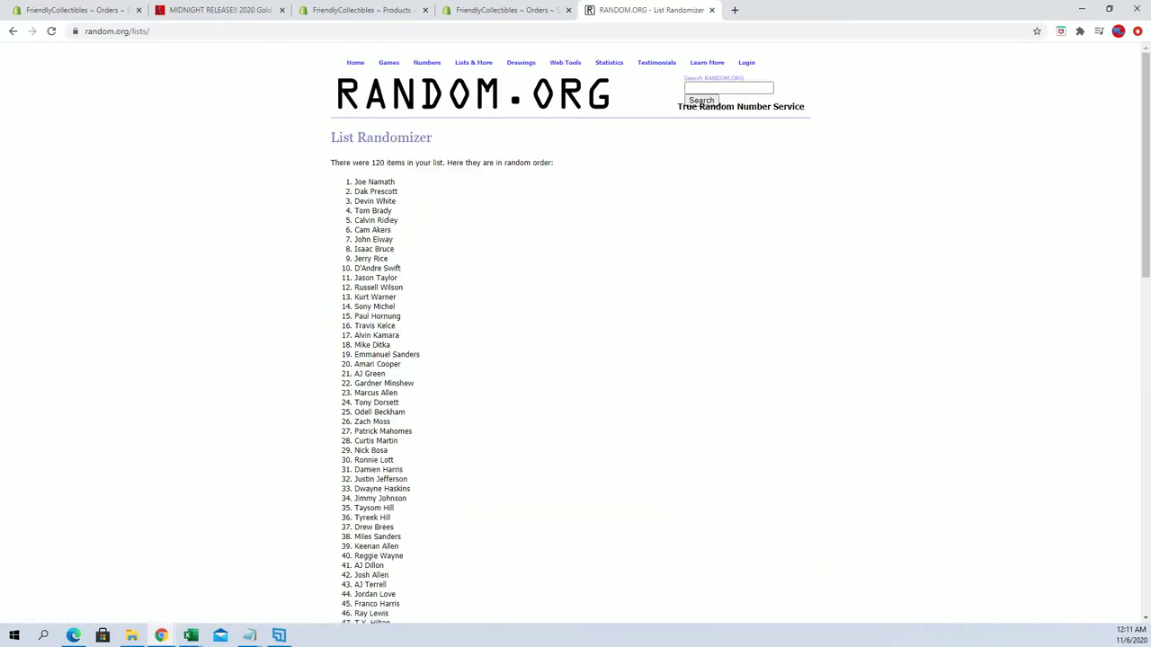
Copy the complete randomized player list, items 1 to 120, from the results page.
drag(356, 183, 418, 457)
scroll(378, 255, down, 9)
scroll(378, 255, down, 1)
right_click(395, 401)
click(409, 402)
Switch to the Excel checklist and paste the copied players as plain text under PLAYERS, starting in B2.
key(alt+Tab)
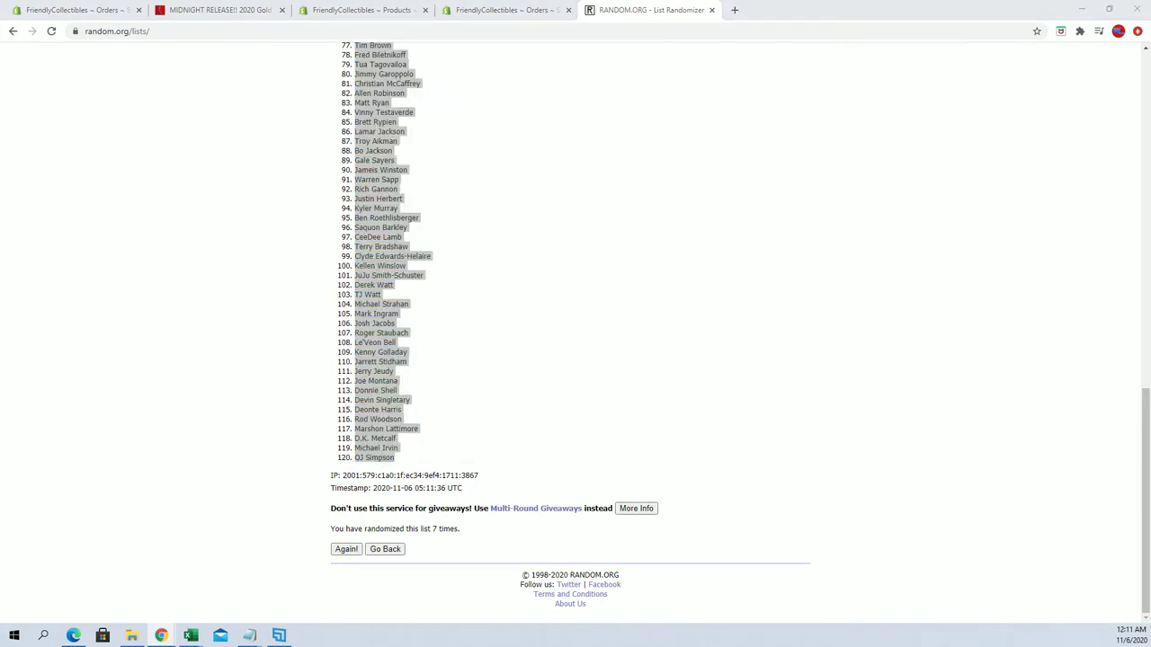
key(alt+Tab)
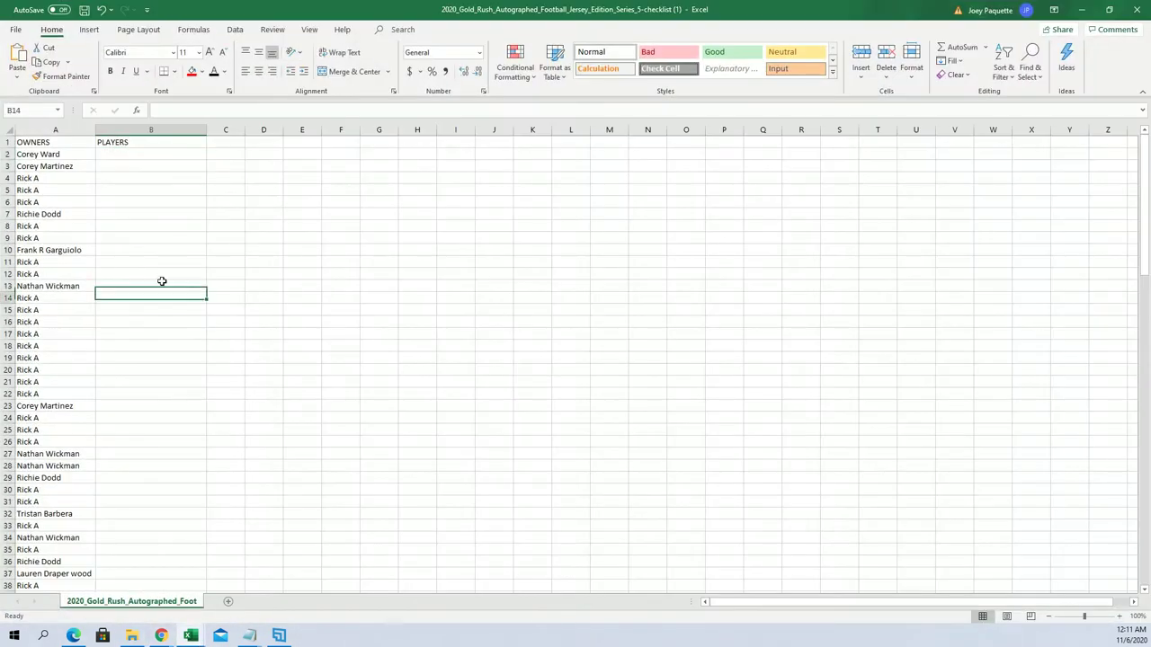
drag(116, 165, 117, 153)
right_click(117, 152)
click(117, 153)
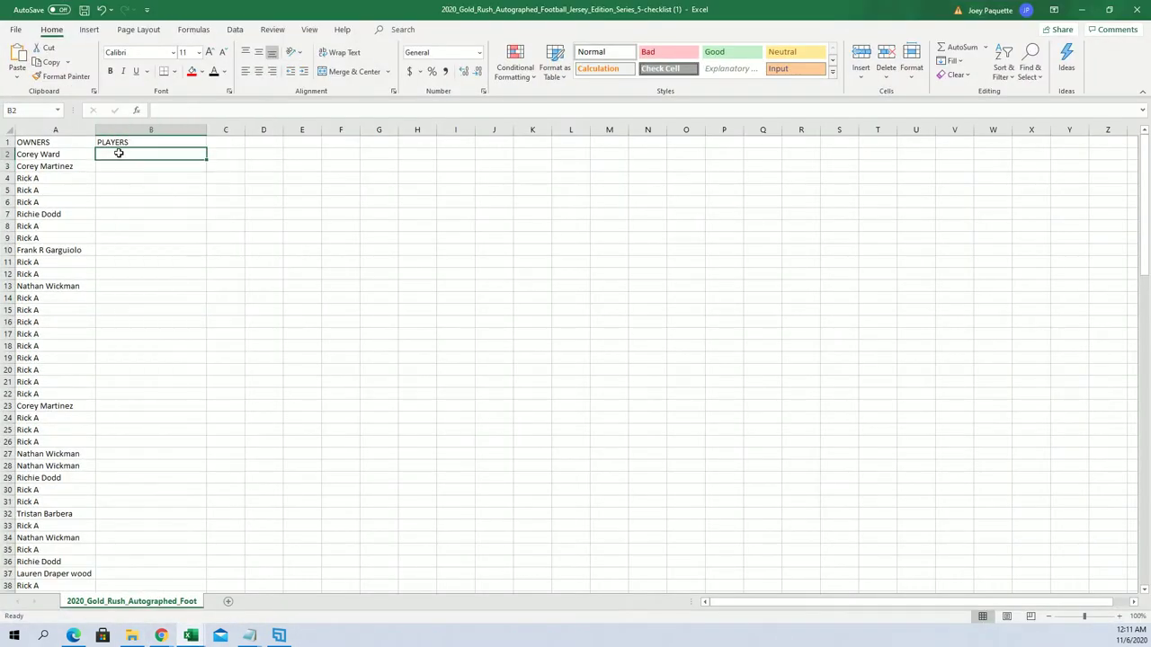
right_click(118, 154)
click(190, 235)
click(108, 177)
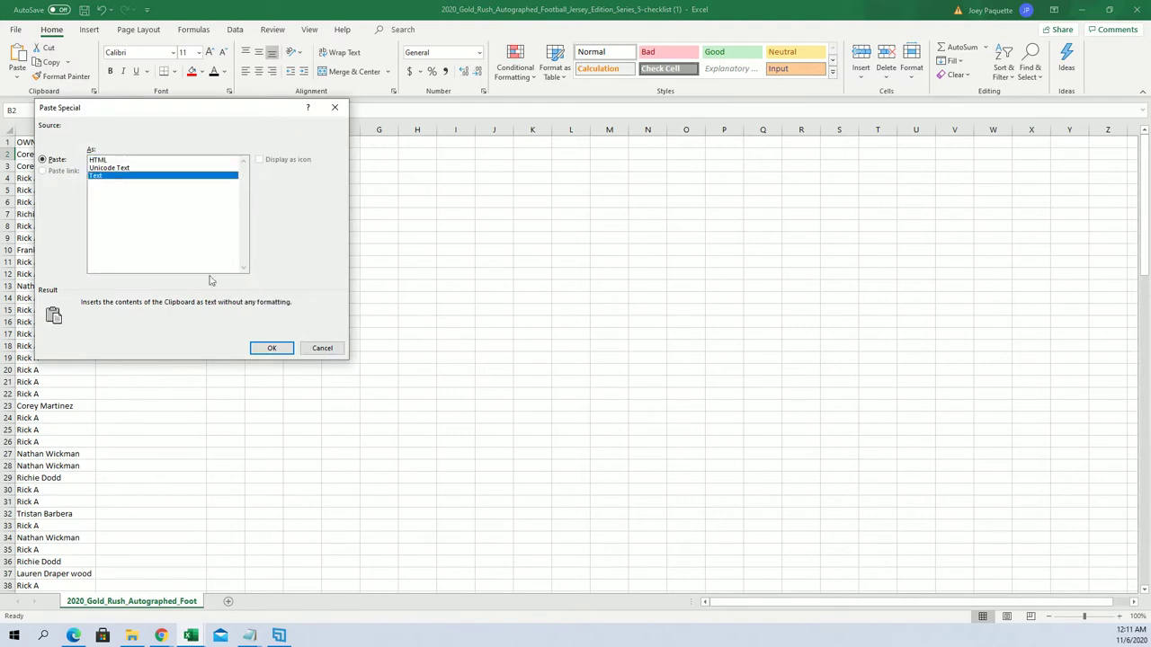
click(277, 347)
click(271, 274)
Make columns A and B bold and apply all borders to their cells.
drag(55, 129, 151, 130)
click(109, 71)
click(173, 71)
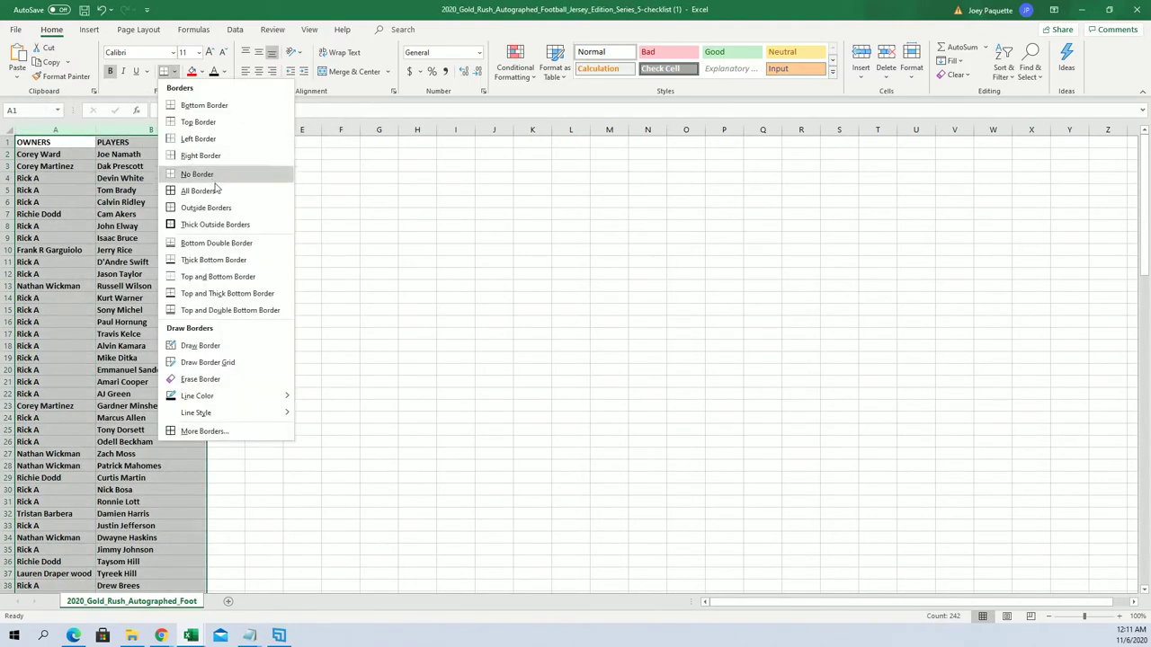
click(211, 173)
click(301, 202)
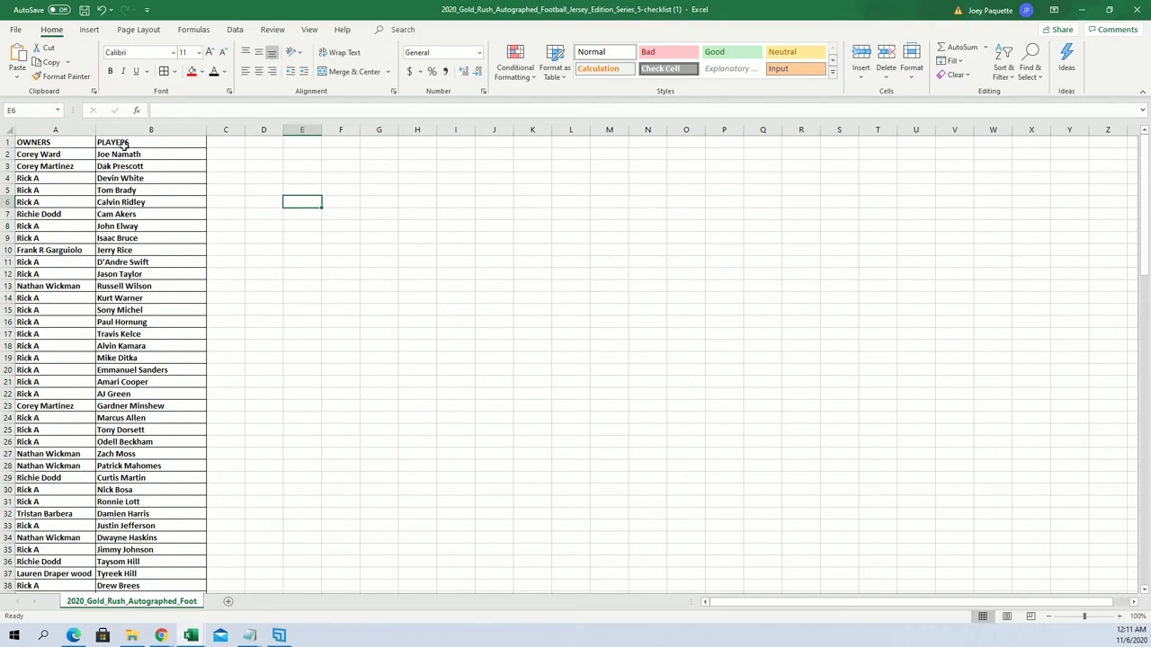
Enlarge the sheet to 400% and read through the owner and player pairings from row 2 downward.
click(222, 194)
click(66, 156)
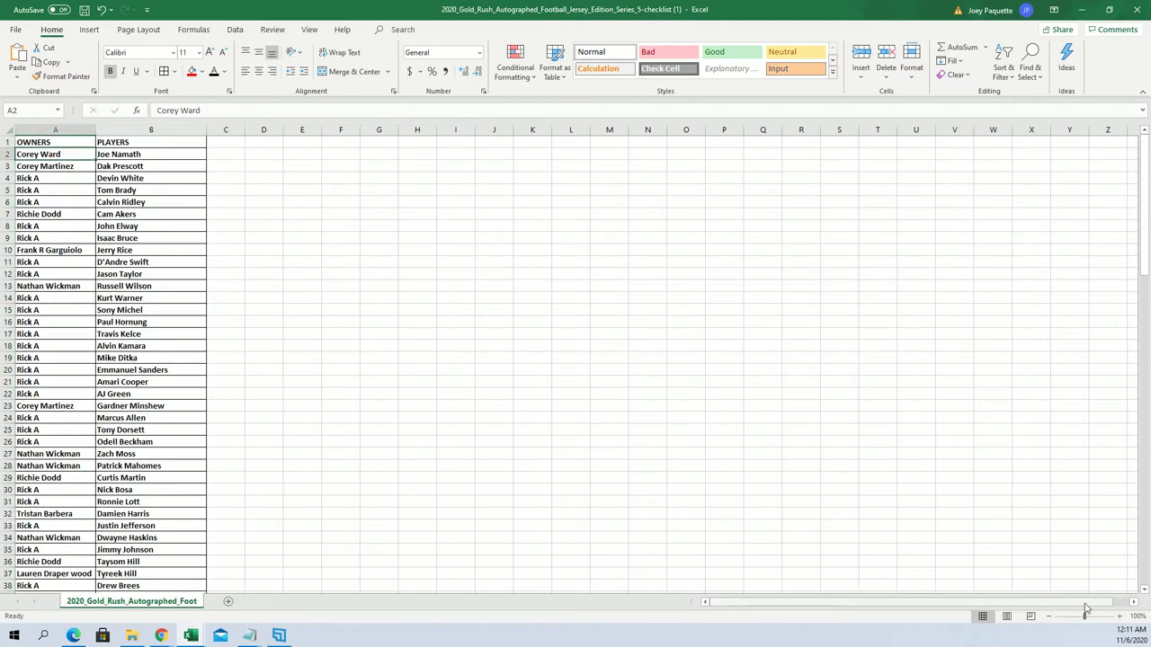
ctrl+scroll(1034, 552, up, 20)
scroll(1016, 531, up, 1)
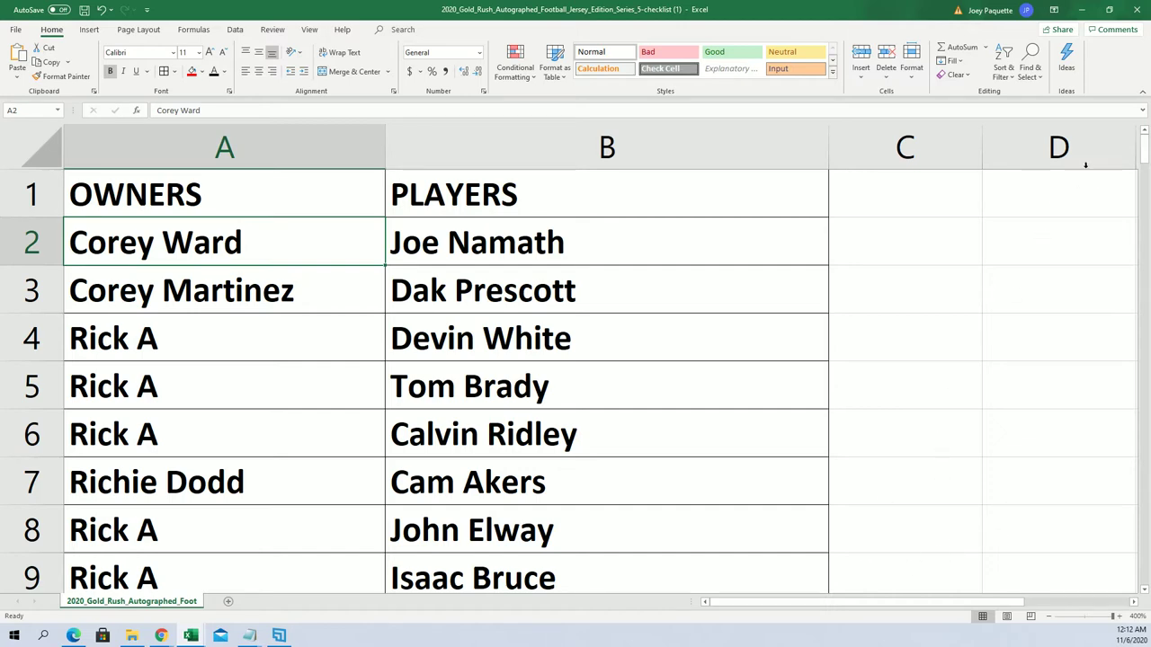
drag(1146, 146, 1146, 166)
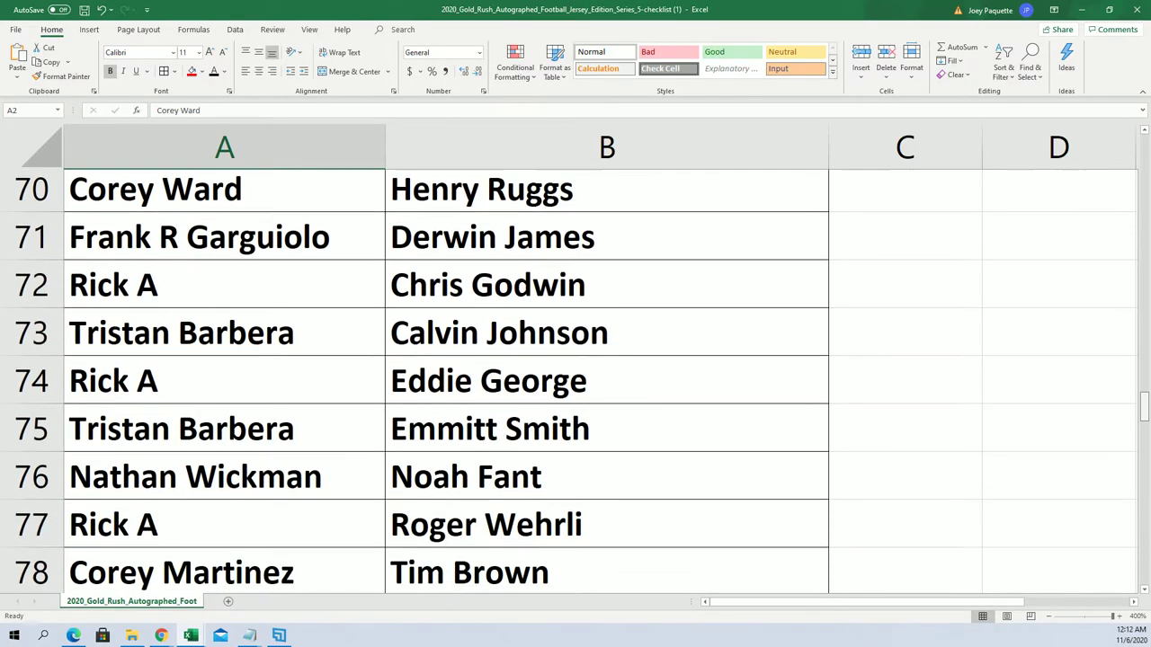
scroll(576, 378, down, 1)
scroll(576, 378, down, 20)
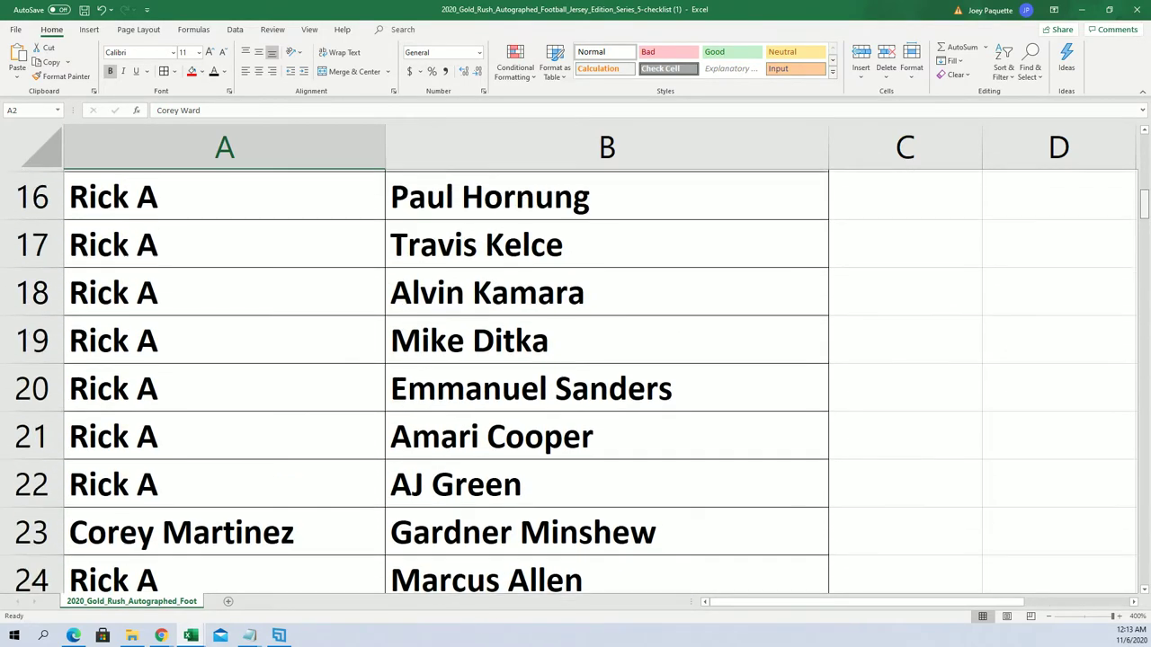
scroll(576, 378, up, 2)
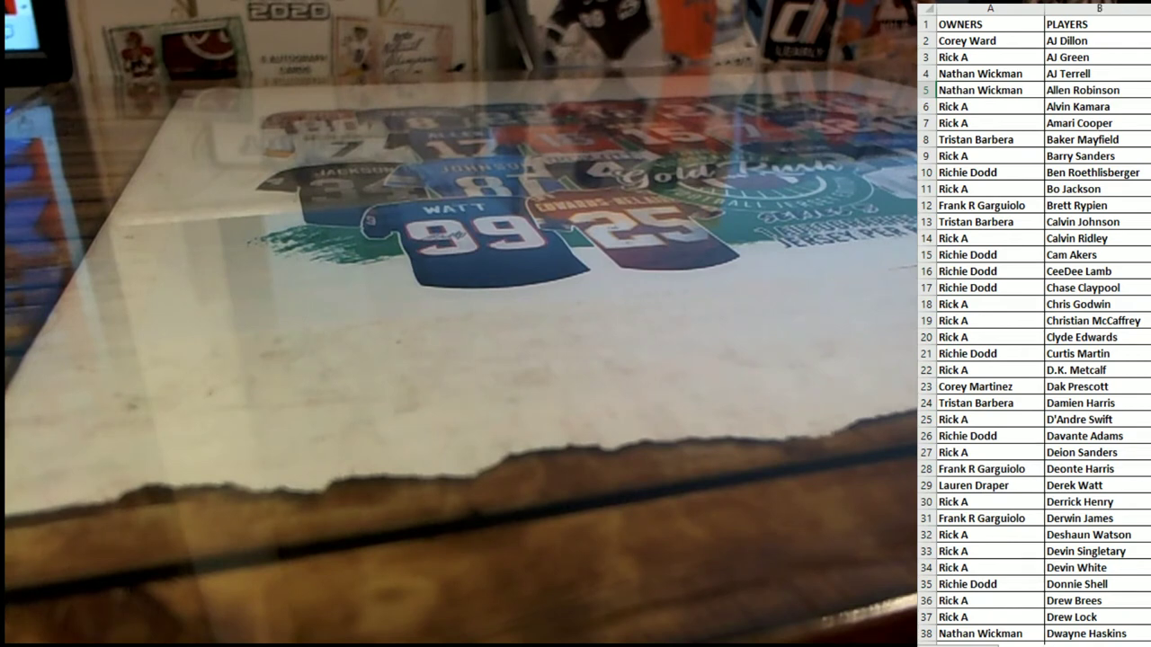
click(980, 255)
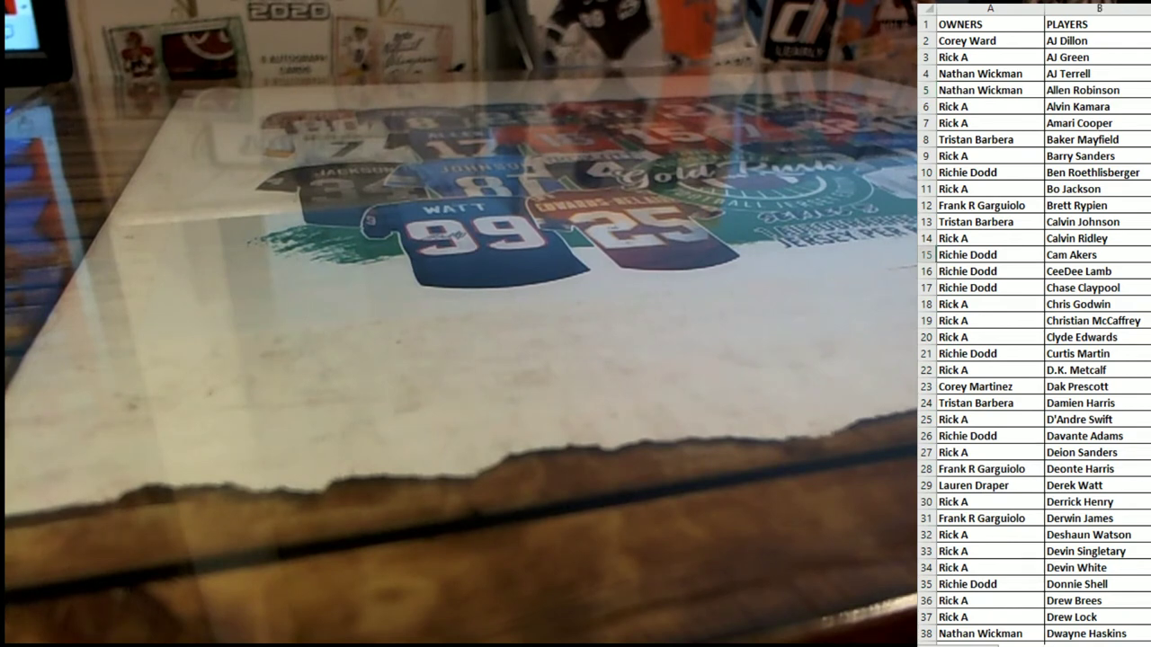
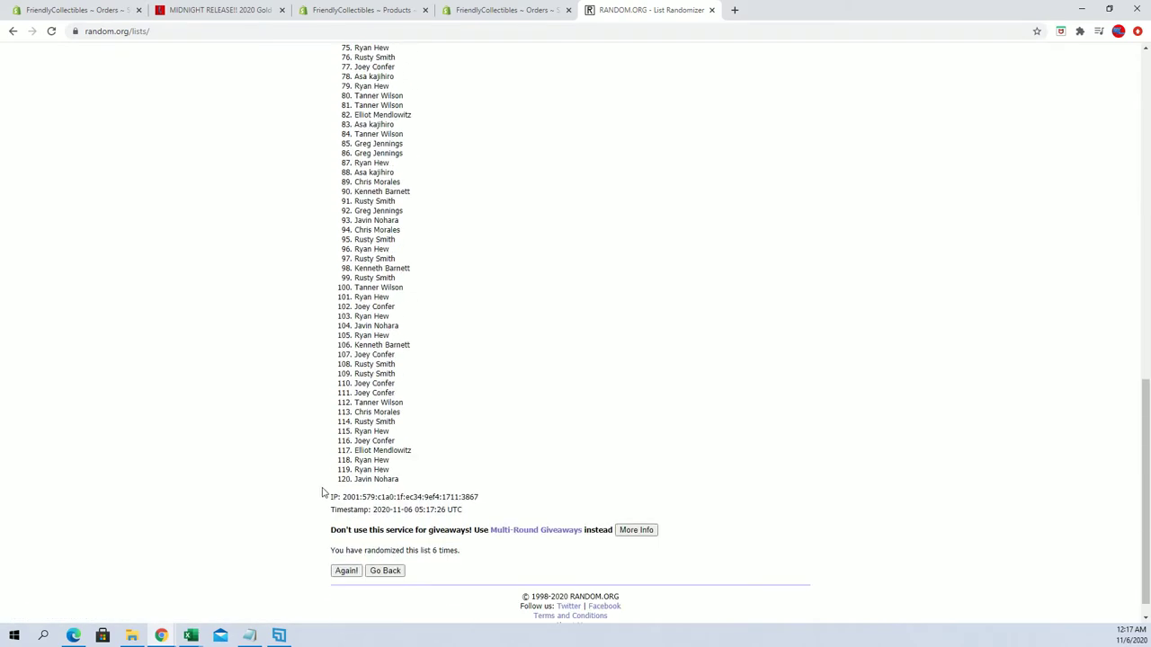
Randomize the new owner list a seventh time and copy all 120 shuffled names from the results page.
click(346, 549)
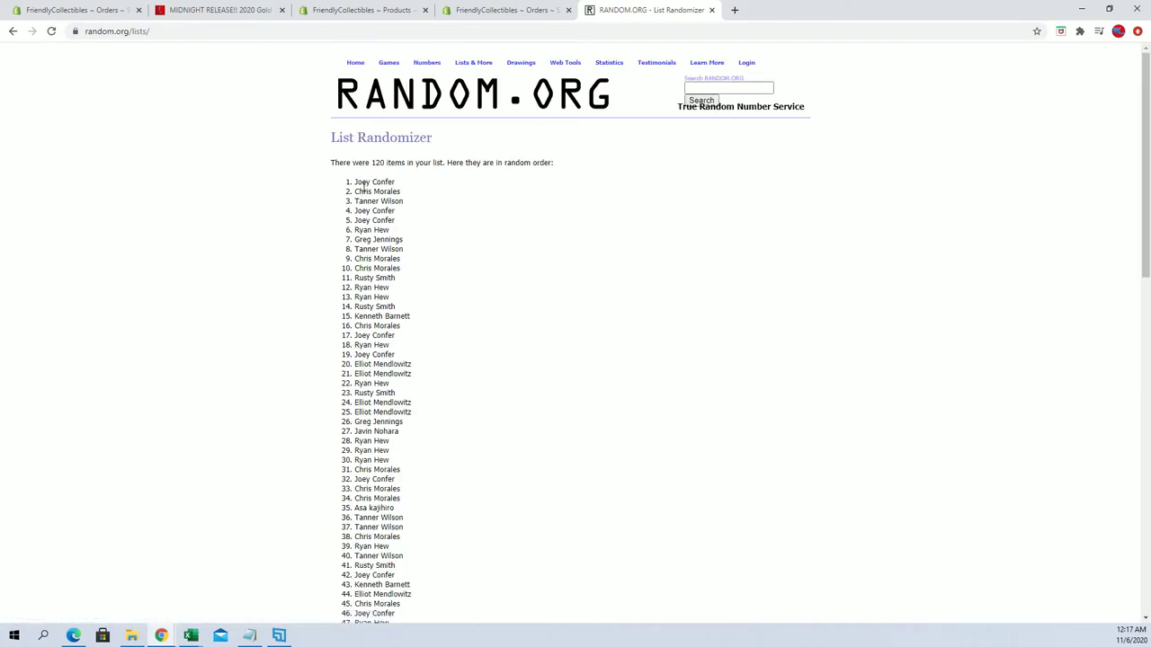
drag(355, 179, 440, 462)
scroll(390, 223, down, 3)
scroll(395, 220, down, 6)
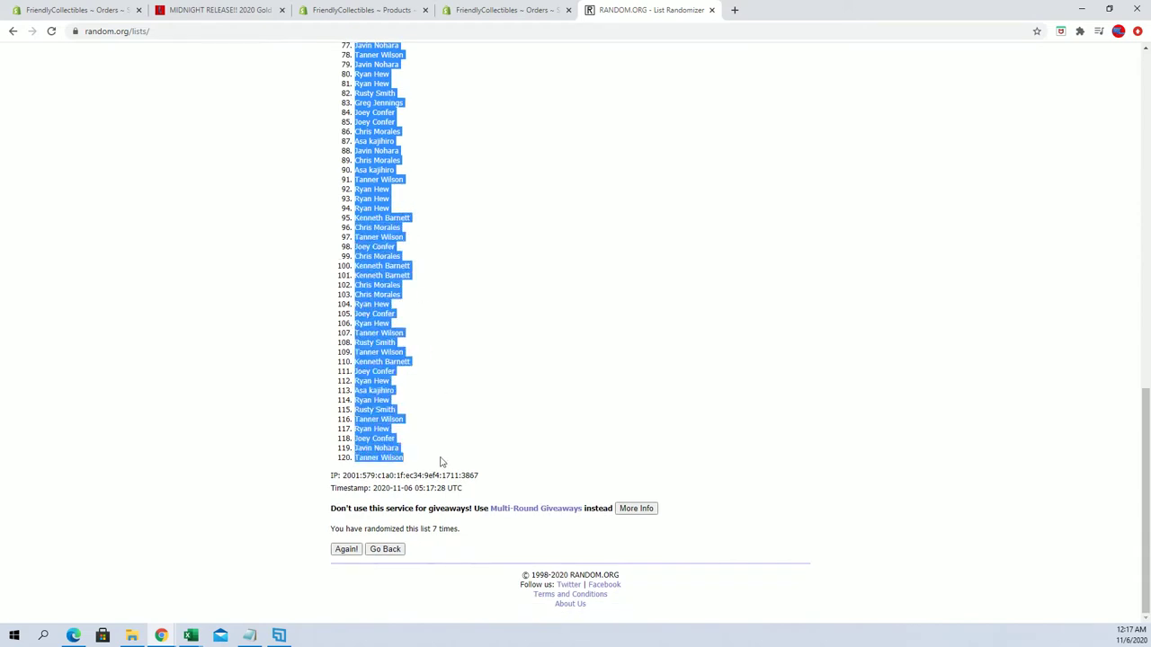
right_click(383, 365)
click(397, 376)
Switch to the Excel checklist, paste the owner names as plain text from A2 under OWNERS, and narrow column A slightly.
key(alt+Tab)
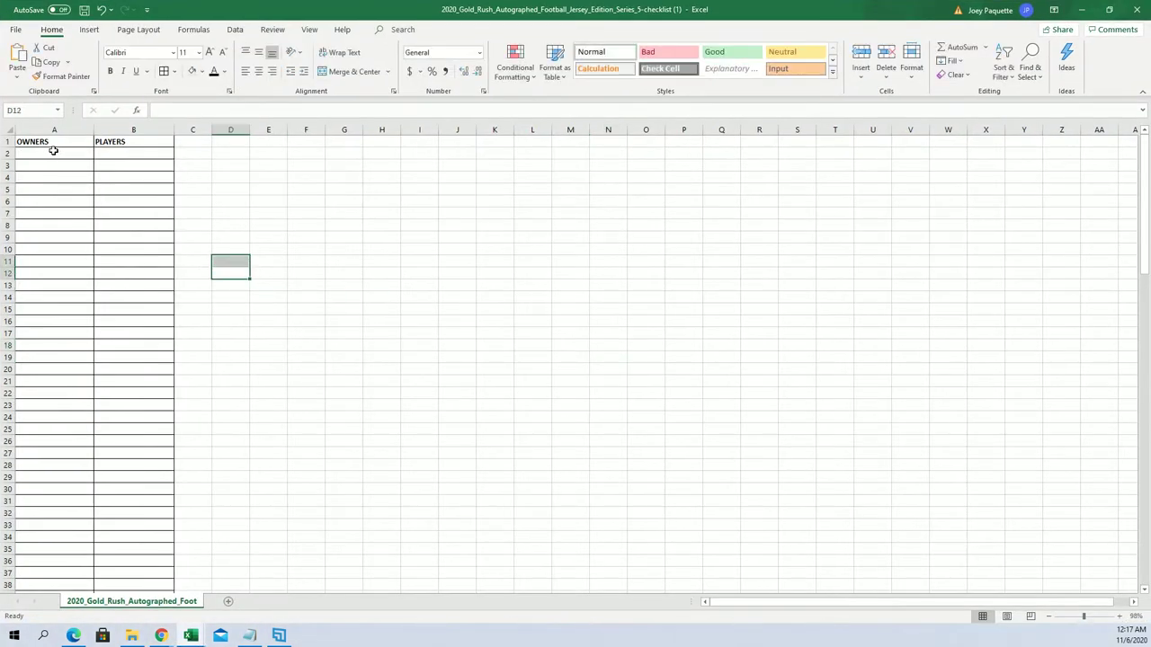
click(54, 151)
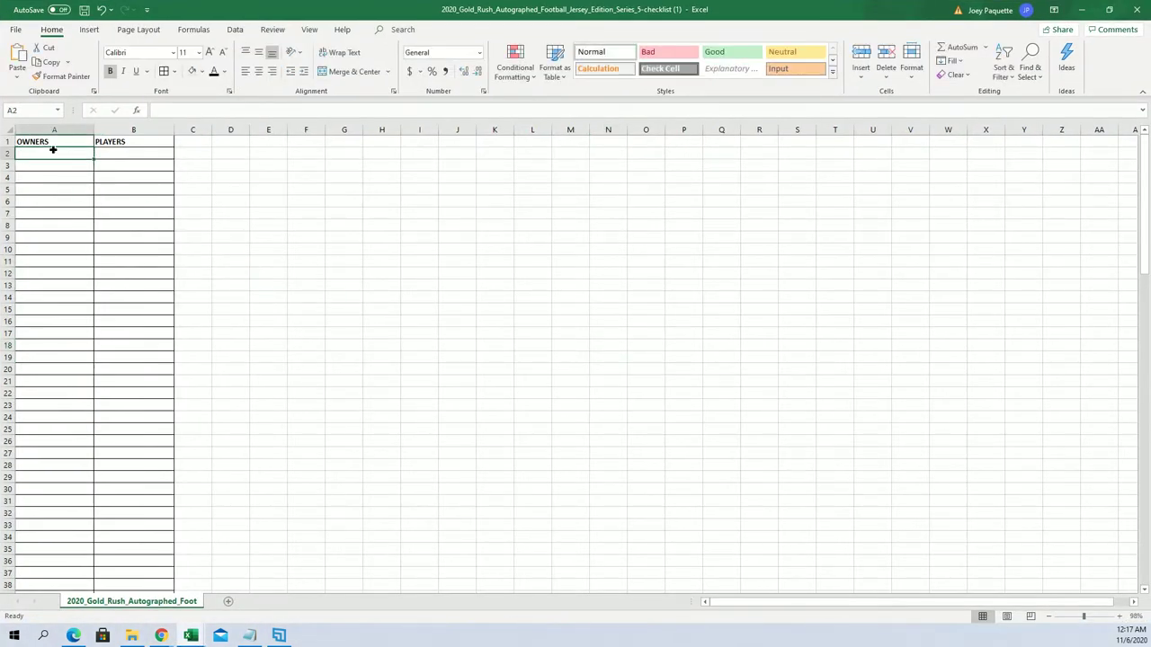
right_click(54, 151)
click(123, 232)
click(38, 163)
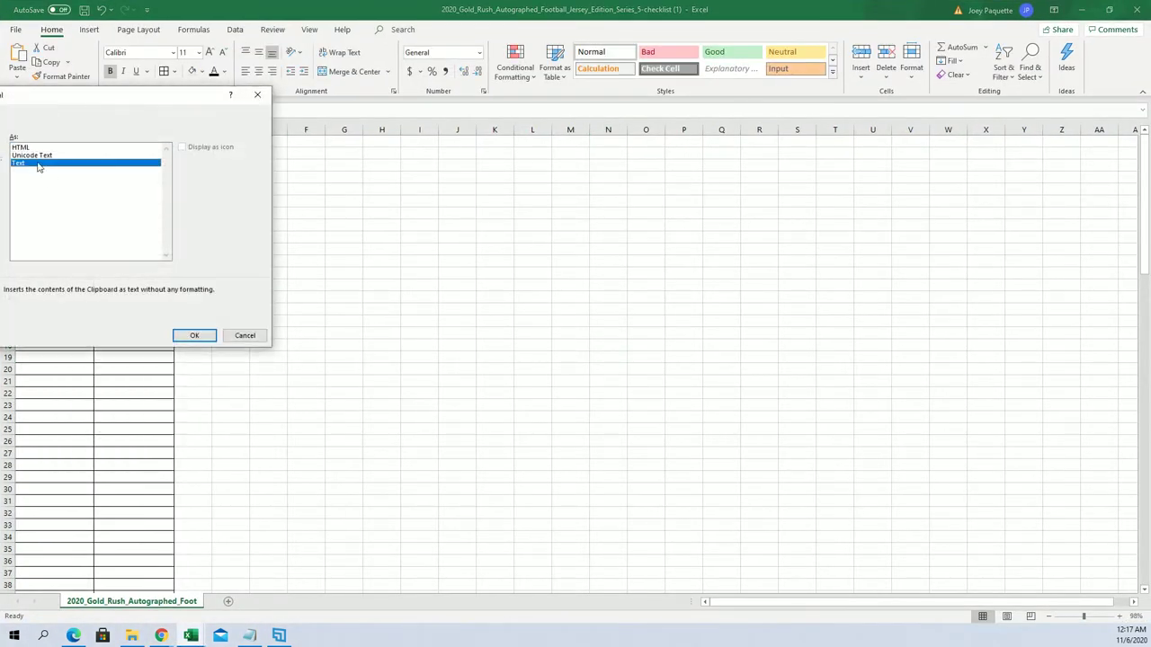
click(209, 337)
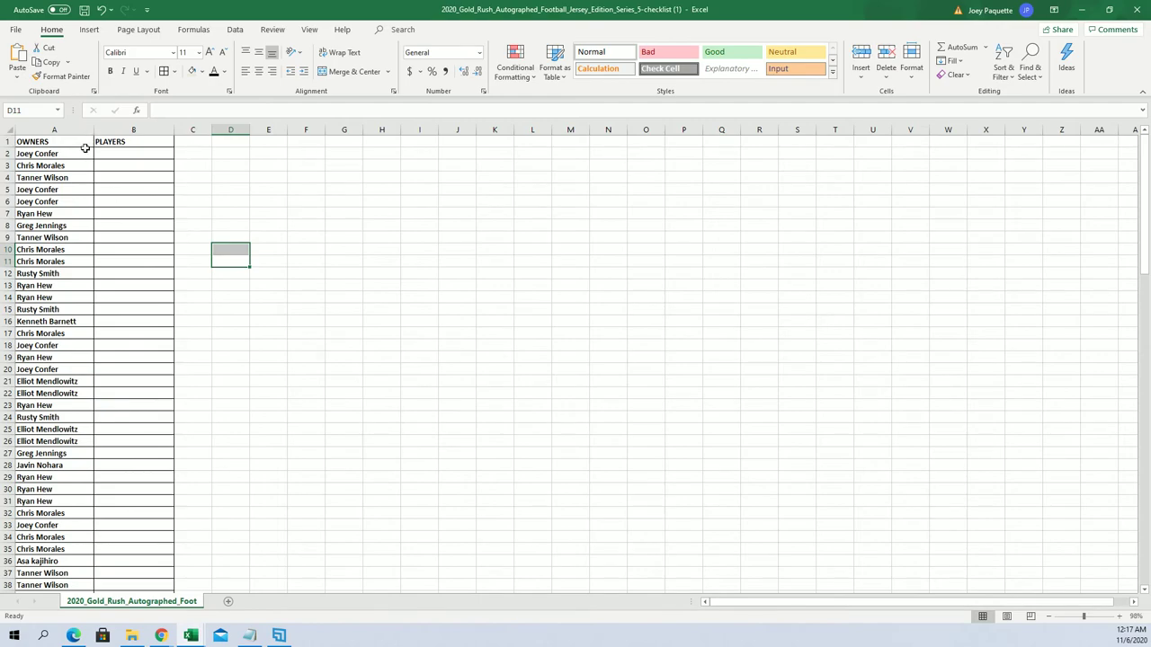
drag(90, 133, 80, 133)
Remove the leftover light green fill from cells A70:B70 in the OWNERS and PLAYERS columns.
scroll(217, 235, down, 10)
scroll(217, 235, down, 4)
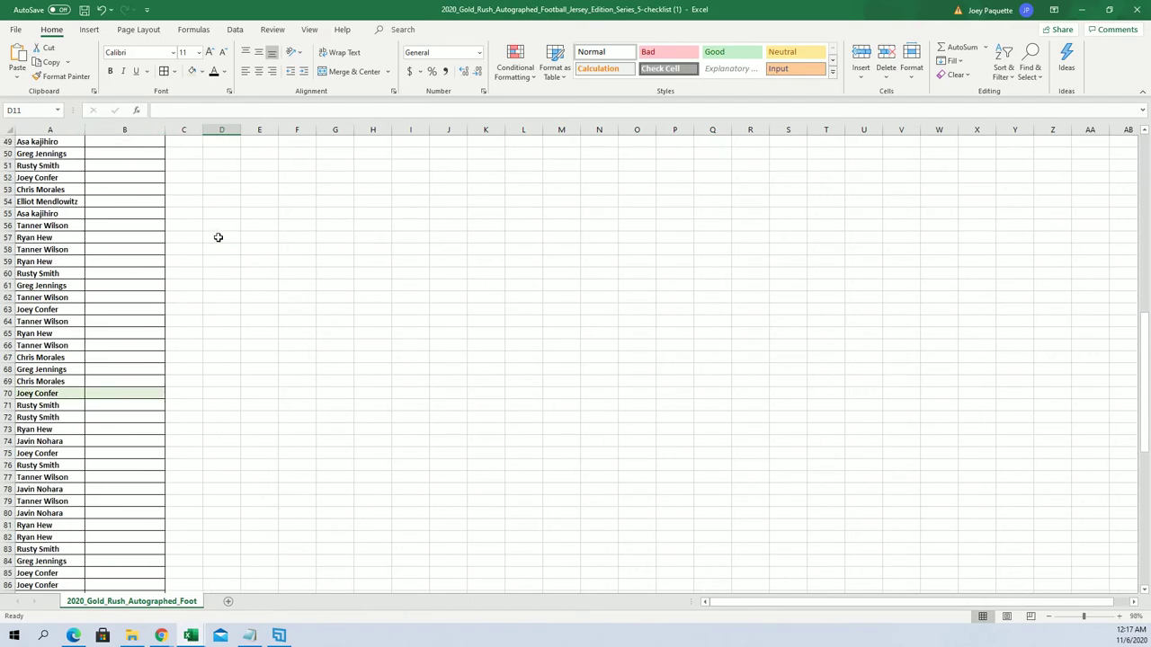
scroll(223, 243, down, 4)
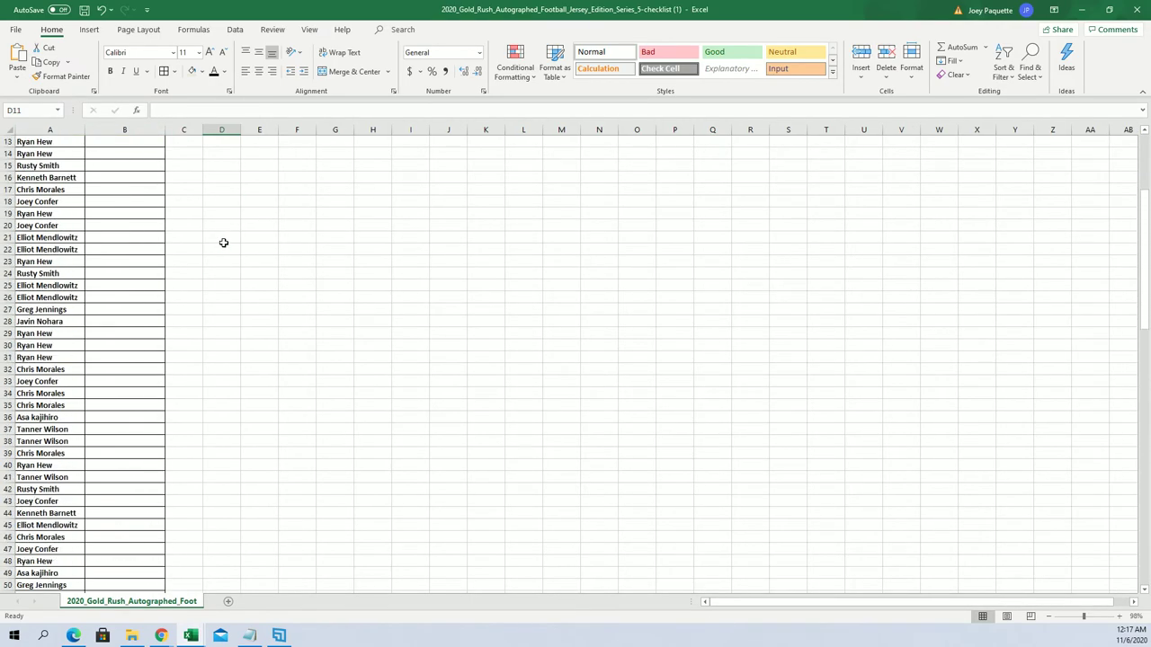
scroll(223, 241, up, 18)
scroll(223, 243, down, 19)
drag(68, 286, 125, 285)
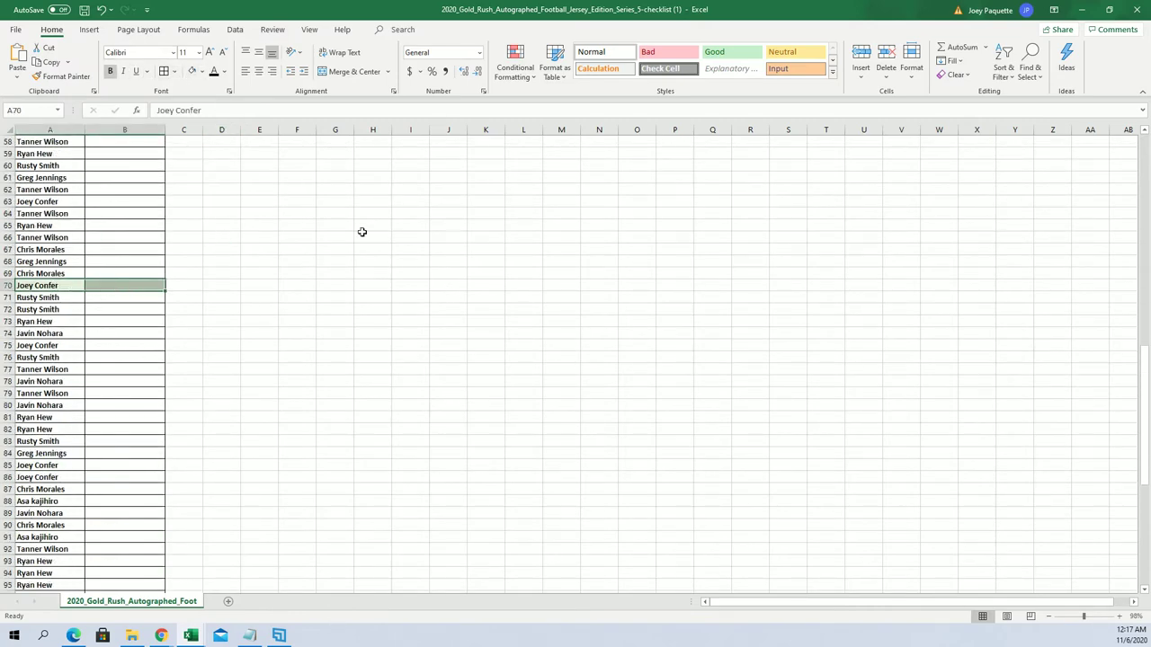
click(201, 71)
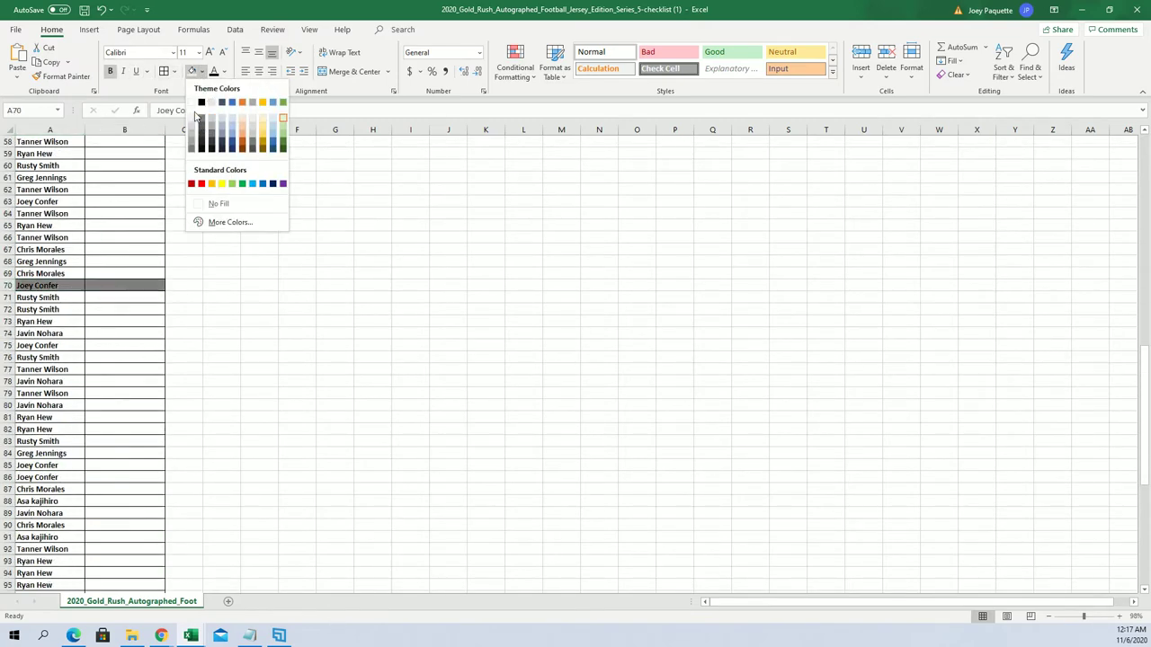
click(293, 274)
click(385, 271)
scroll(385, 270, up, 5)
scroll(386, 274, up, 14)
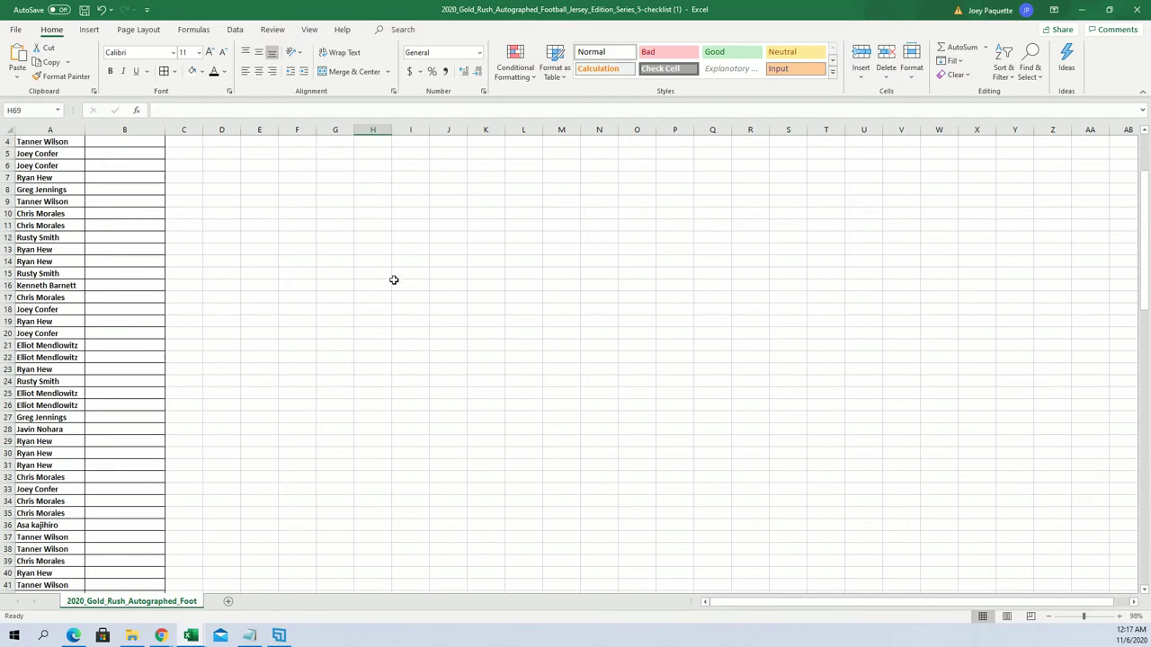
Return to RANDOM.ORG in the browser, open an empty List Randomizer form, and bring up the Notepad document with the lists.
click(1084, 8)
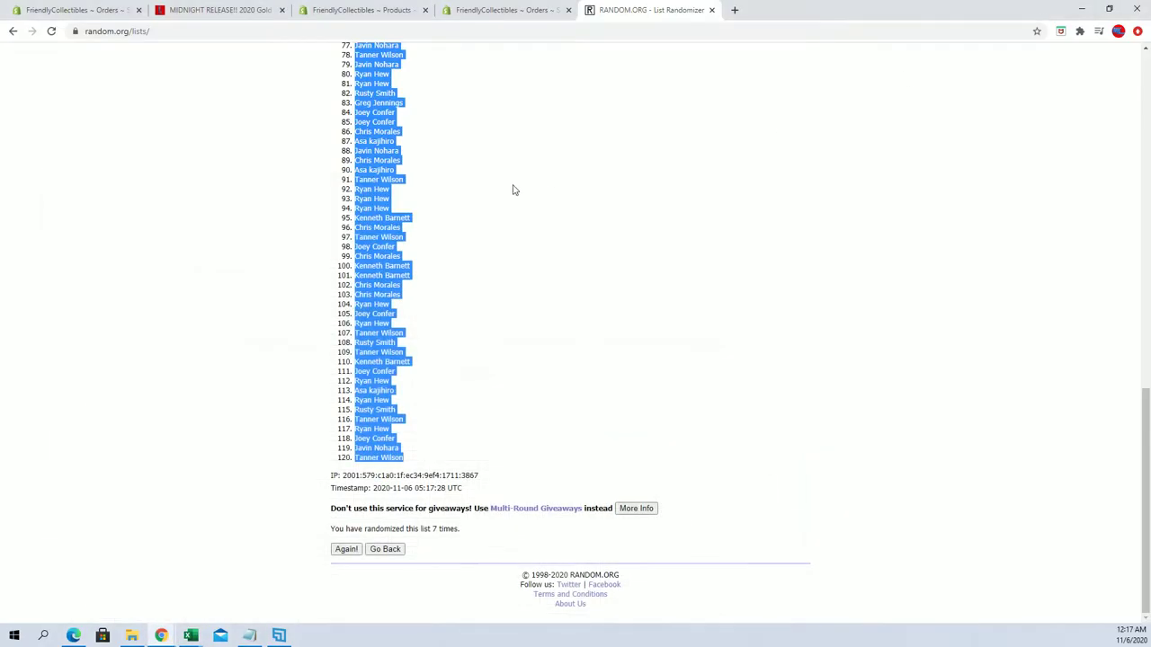
scroll(518, 184, up, 10)
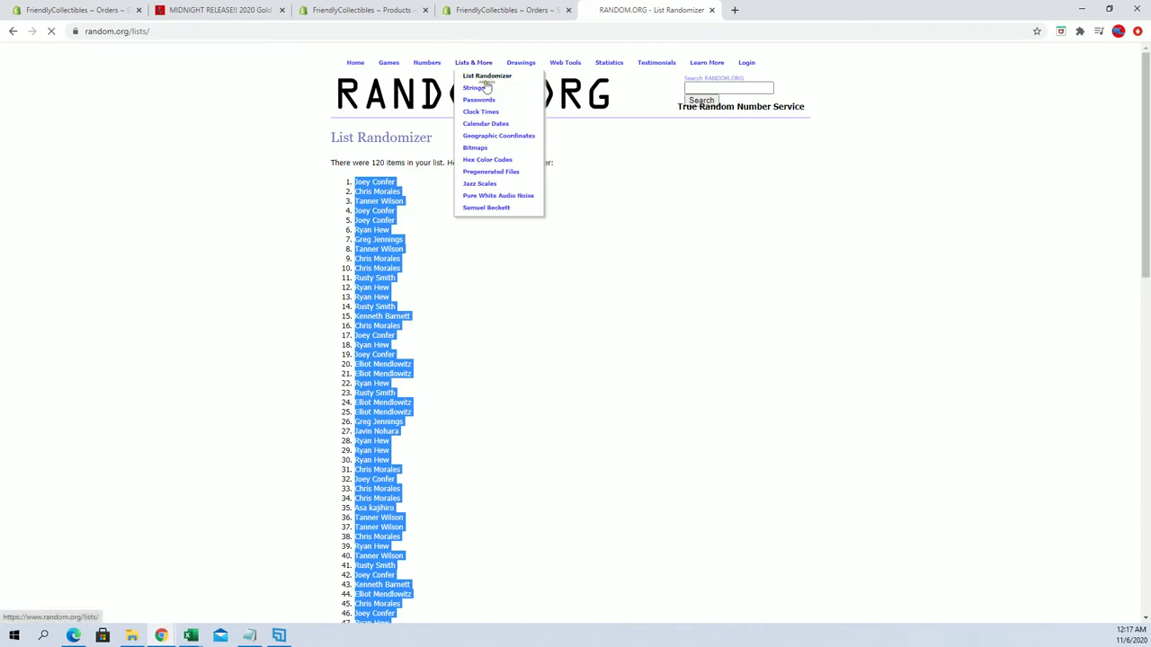
click(486, 75)
key(alt+Tab)
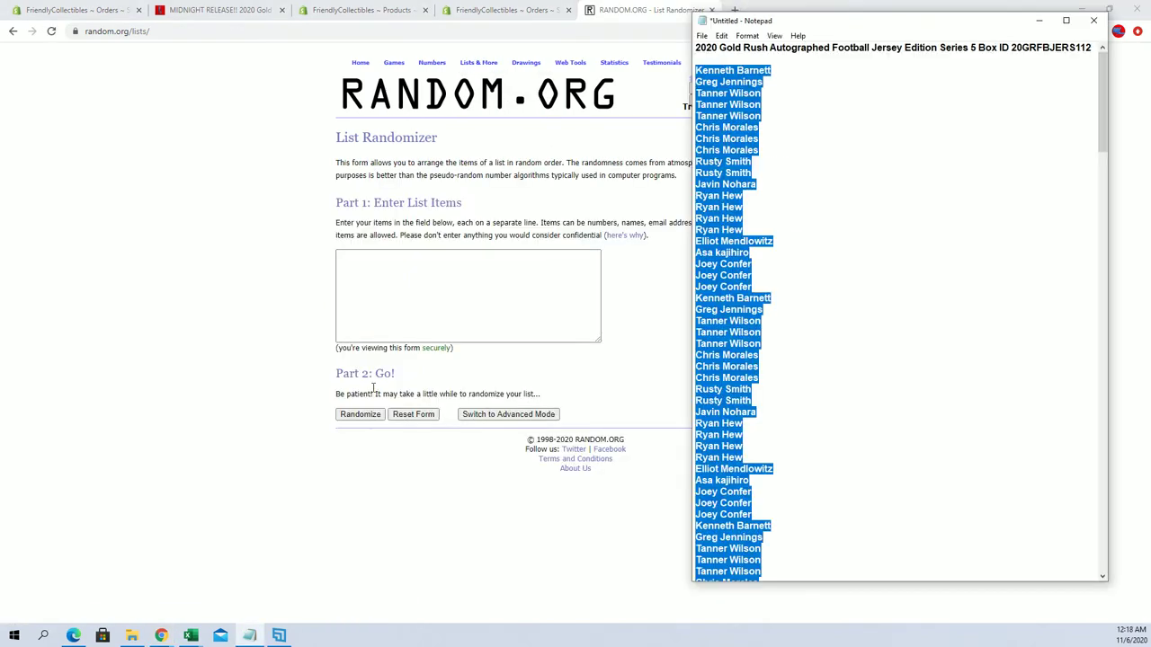
Select the whole player list in the Notepad document, from AJ Dillon through Zach Moss, and copy it.
scroll(853, 308, down, 16)
scroll(854, 307, down, 10)
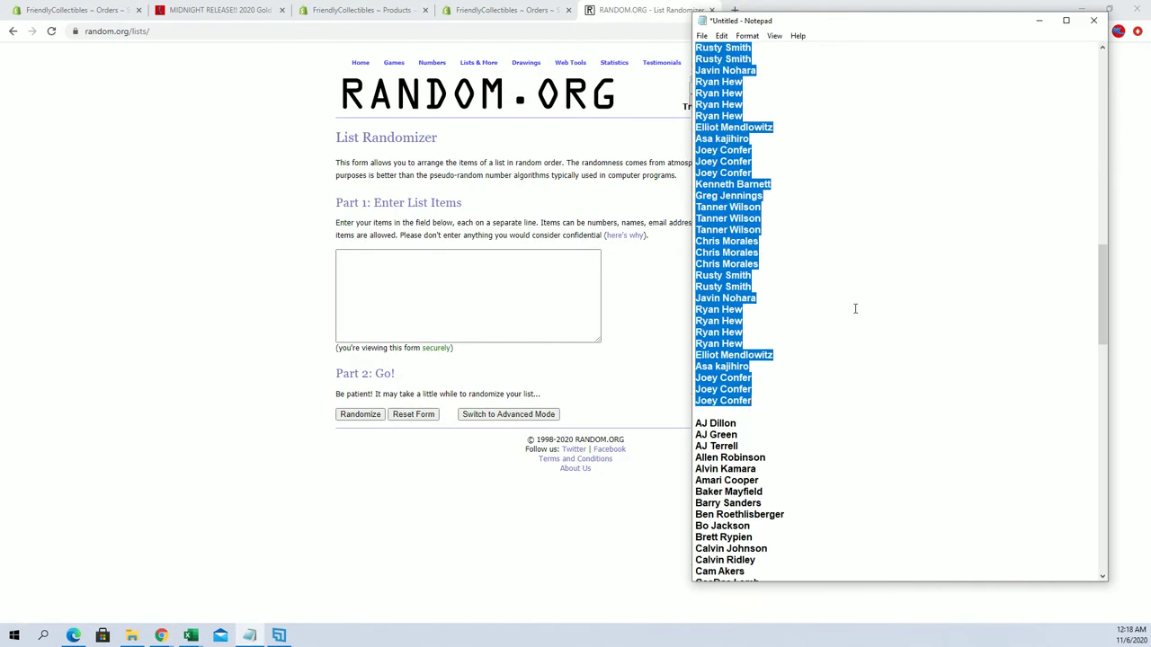
click(697, 286)
key(shift+Page_Down)
key(shift+Page_Down)
key(shift+Page_Down)
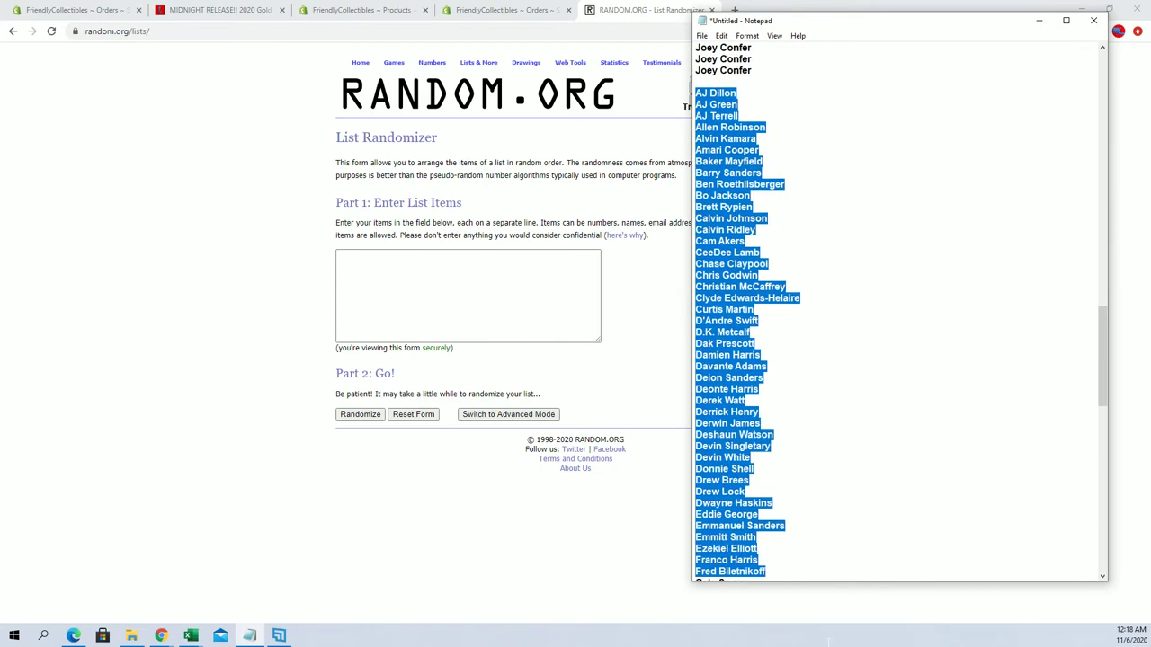
key(shift+Page_Down)
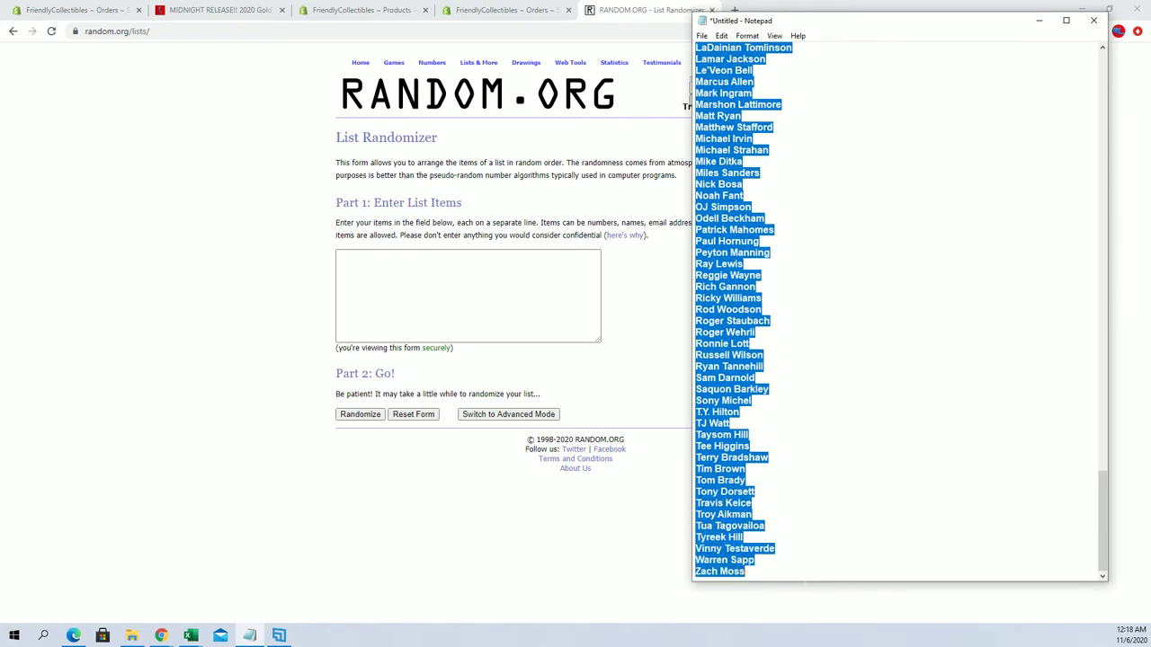
right_click(730, 328)
click(775, 363)
Return to RANDOM.ORG, paste the player names into the empty List Randomizer form, and randomize them once.
click(589, 326)
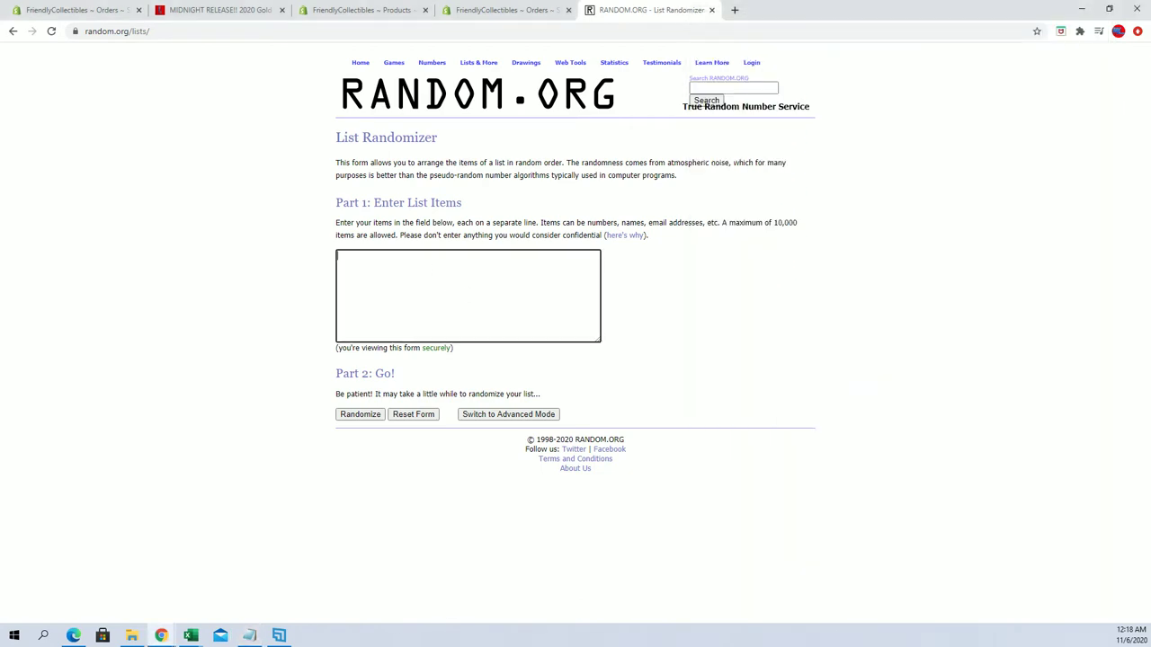
right_click(436, 265)
click(482, 355)
click(364, 414)
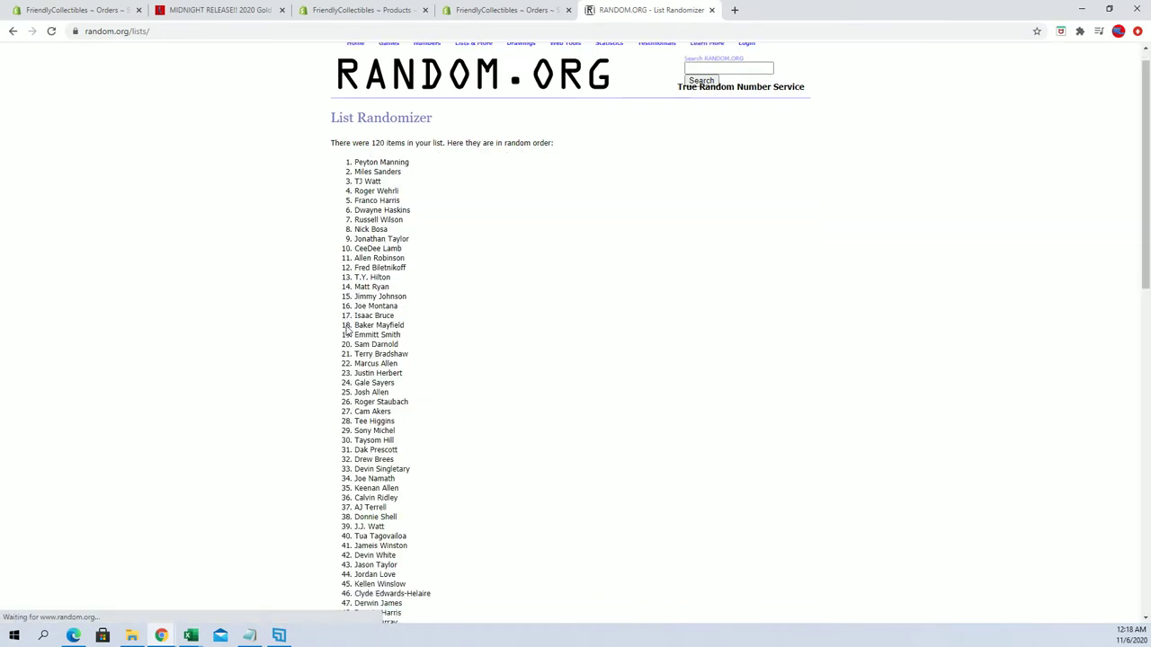
Randomize the player list six more times from the results page, for seven randomizations in total.
scroll(347, 330, down, 15)
click(355, 552)
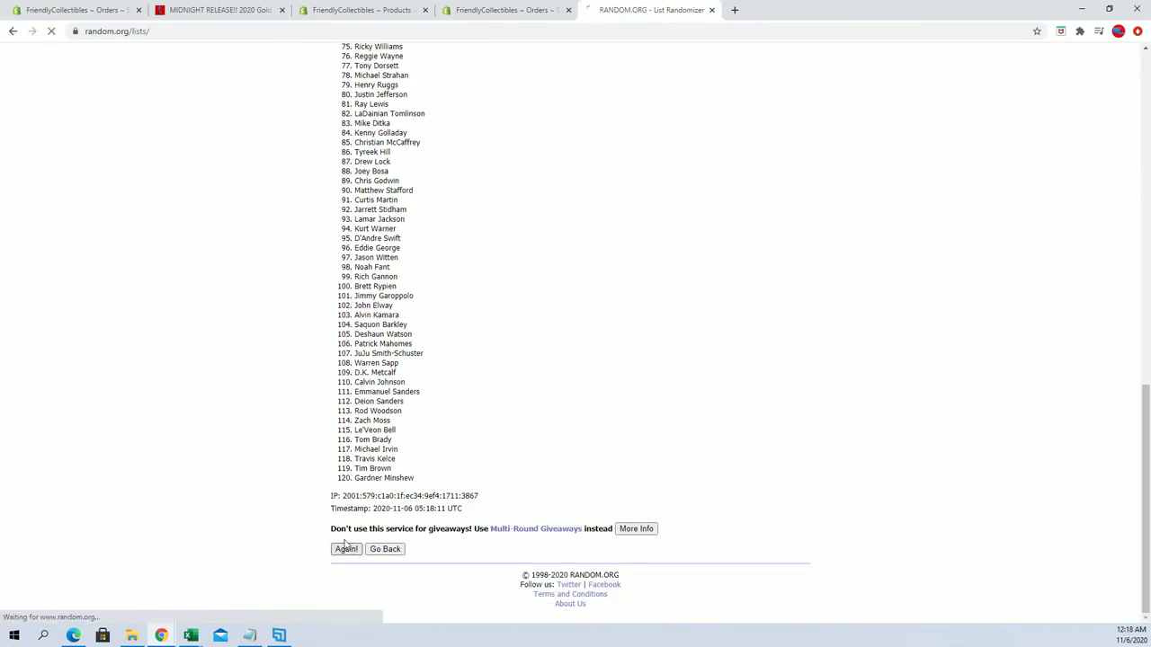
scroll(345, 460, down, 4)
scroll(345, 460, down, 5)
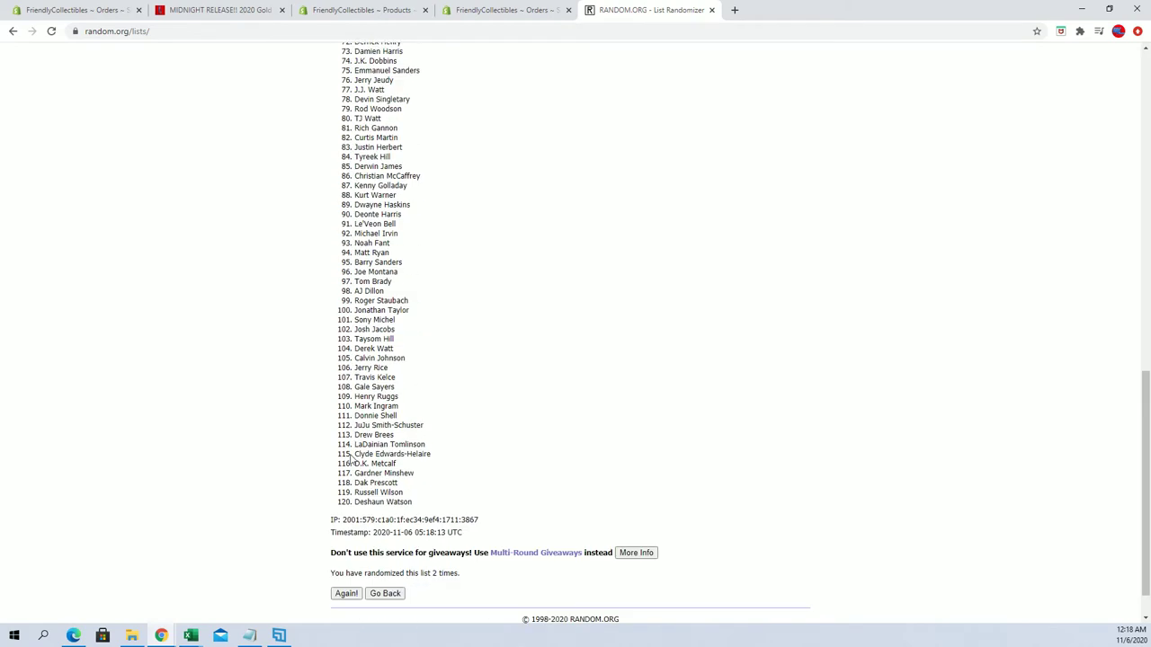
click(345, 549)
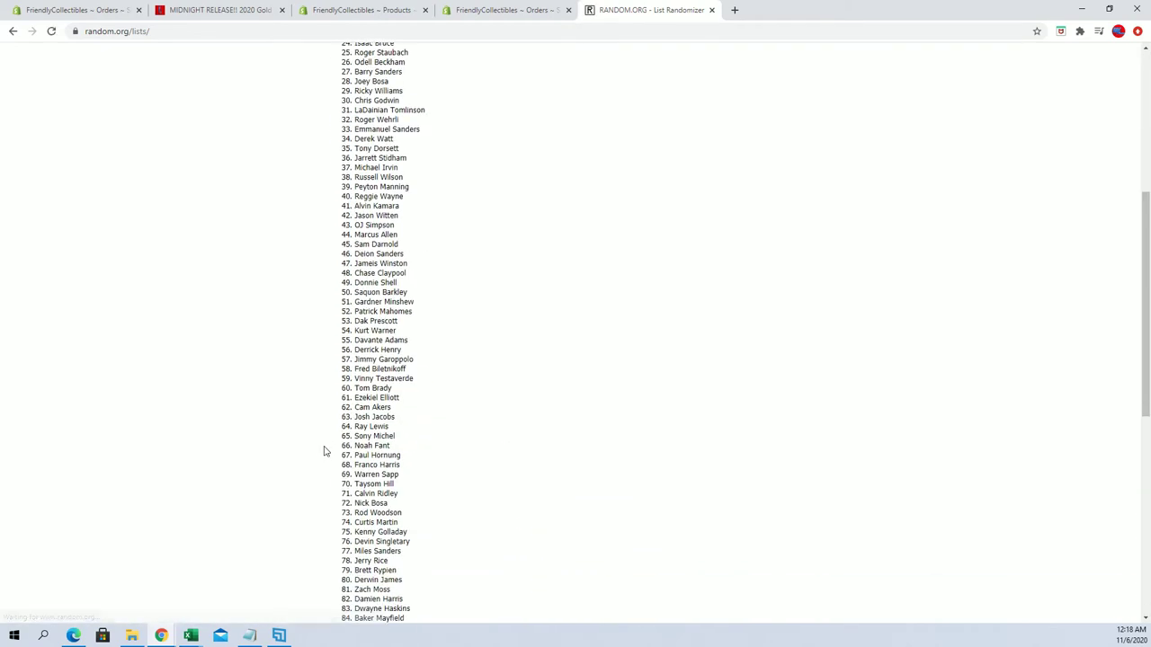
scroll(328, 452, down, 6)
click(347, 549)
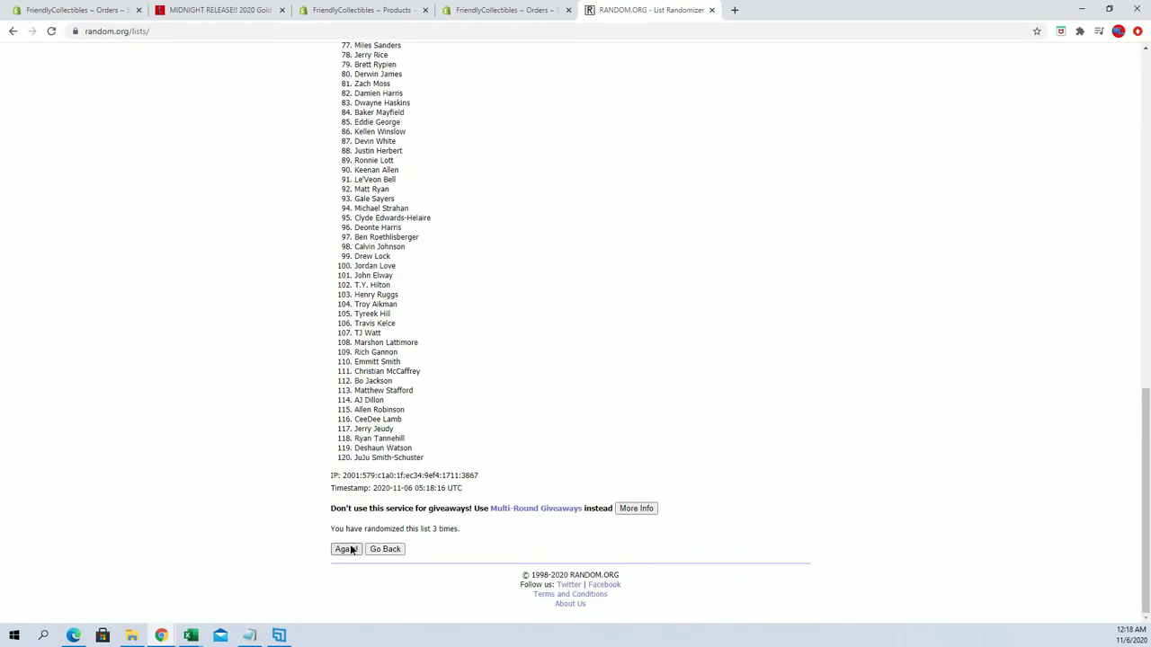
scroll(325, 454, down, 7)
scroll(330, 459, down, 2)
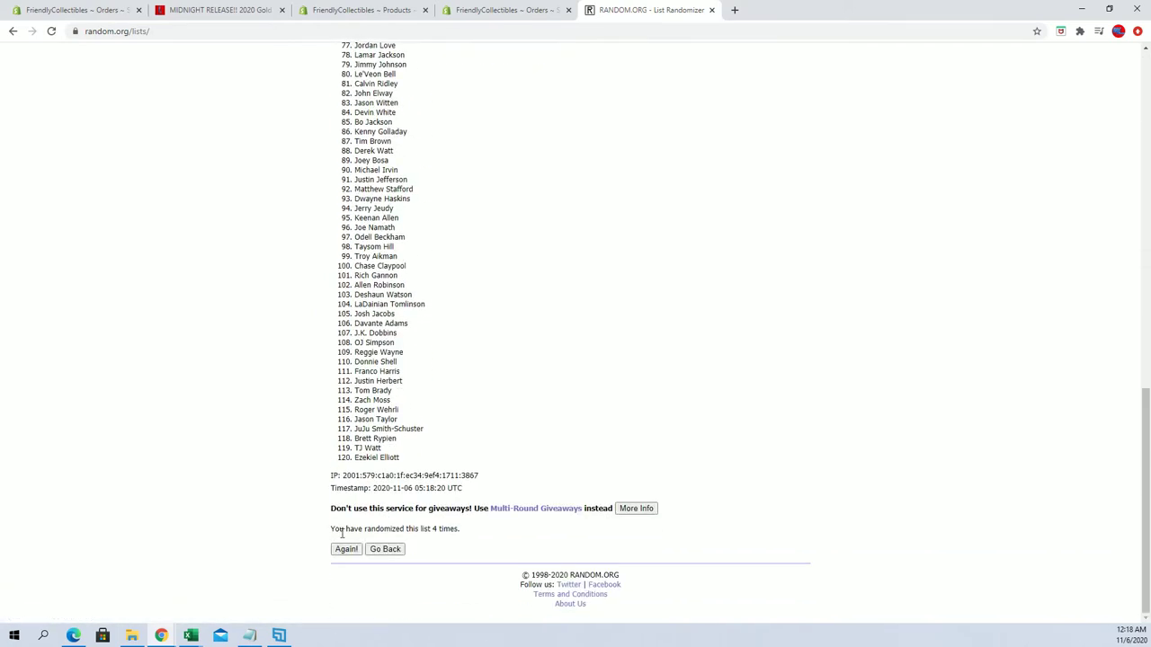
click(345, 550)
scroll(347, 557, down, 6)
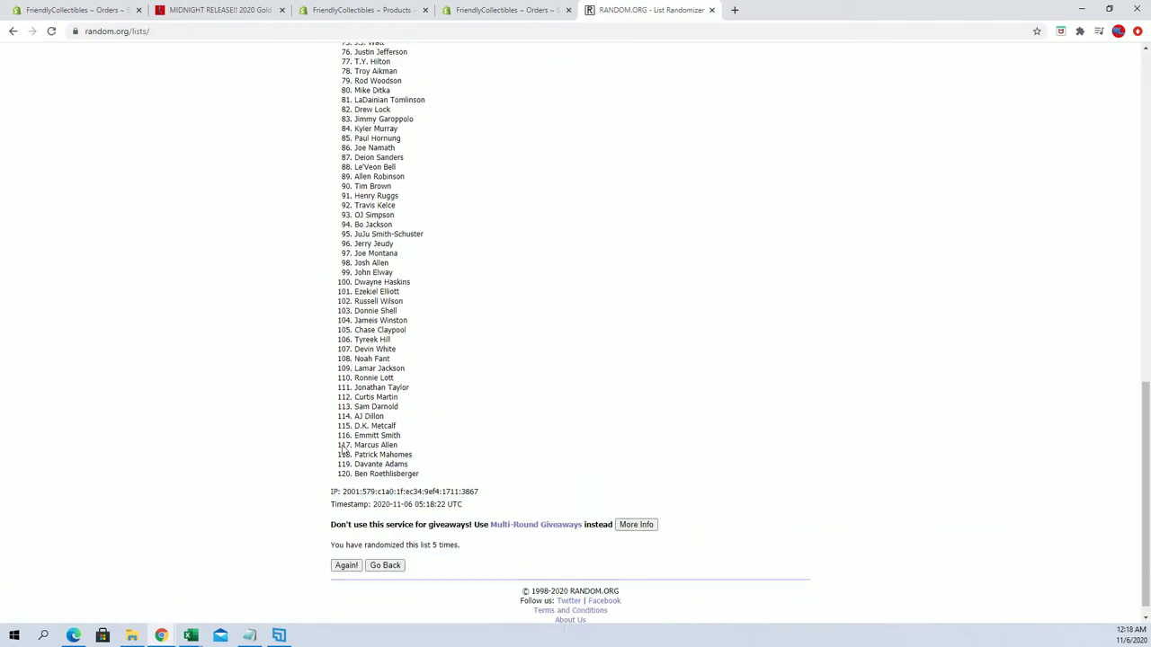
click(345, 549)
scroll(341, 486, down, 6)
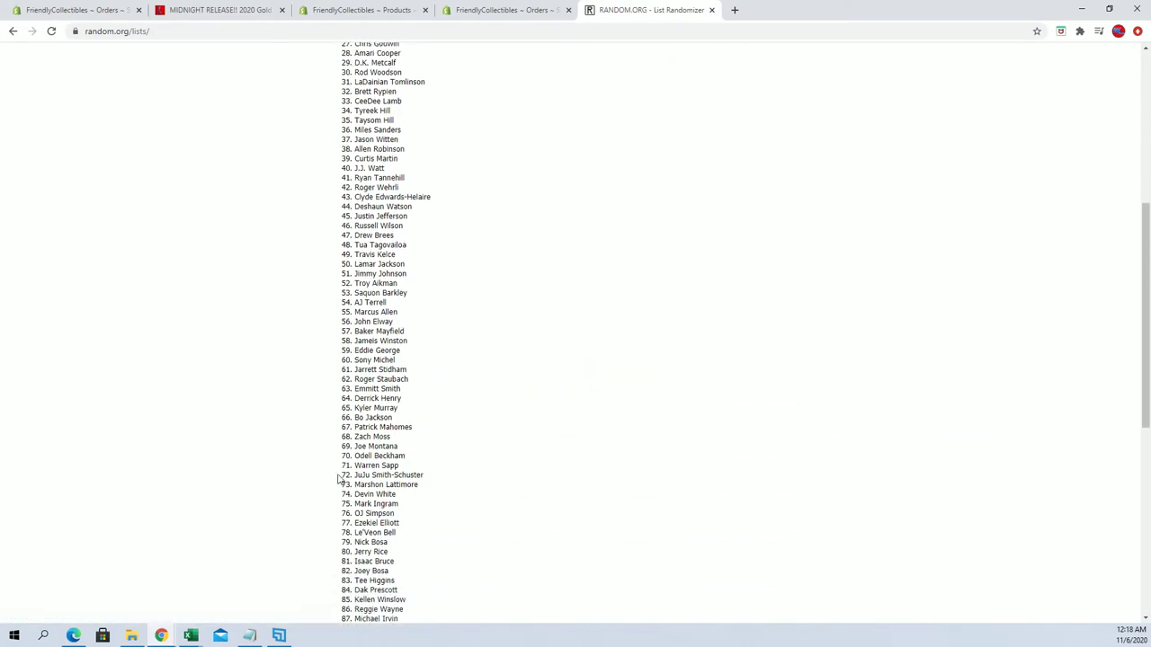
scroll(341, 489, down, 1)
click(344, 550)
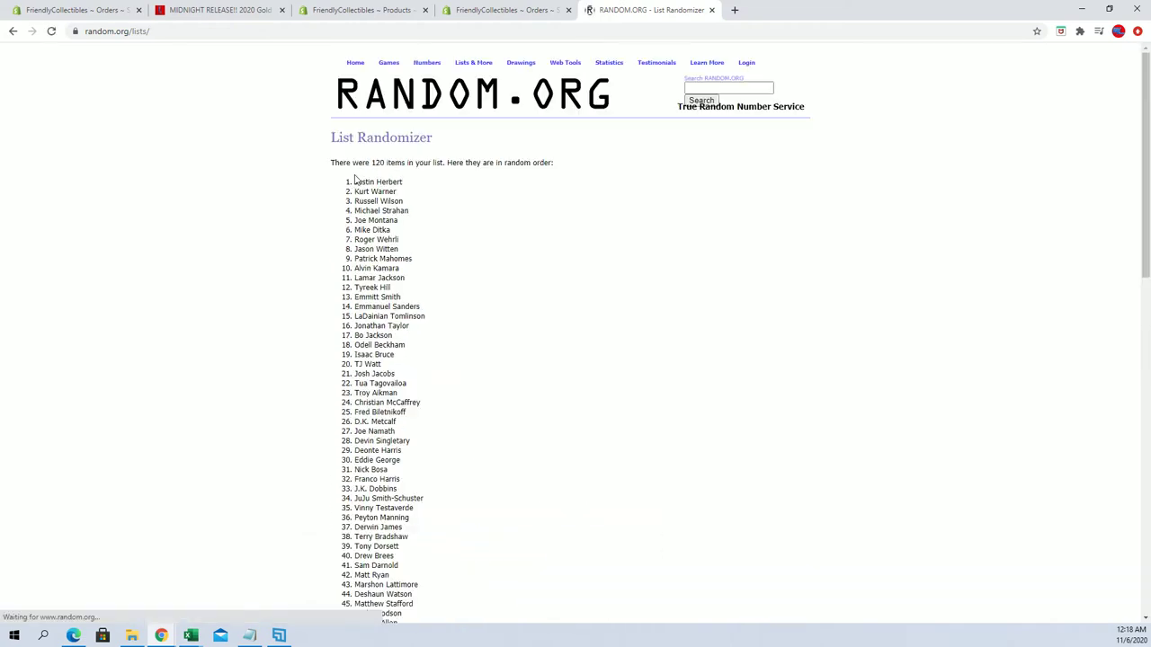
Copy all 120 shuffled player names from the seventh results page, from Justin Herbert through Taysom Hill.
drag(360, 178, 437, 462)
scroll(378, 242, down, 6)
scroll(390, 234, down, 5)
right_click(416, 365)
click(422, 376)
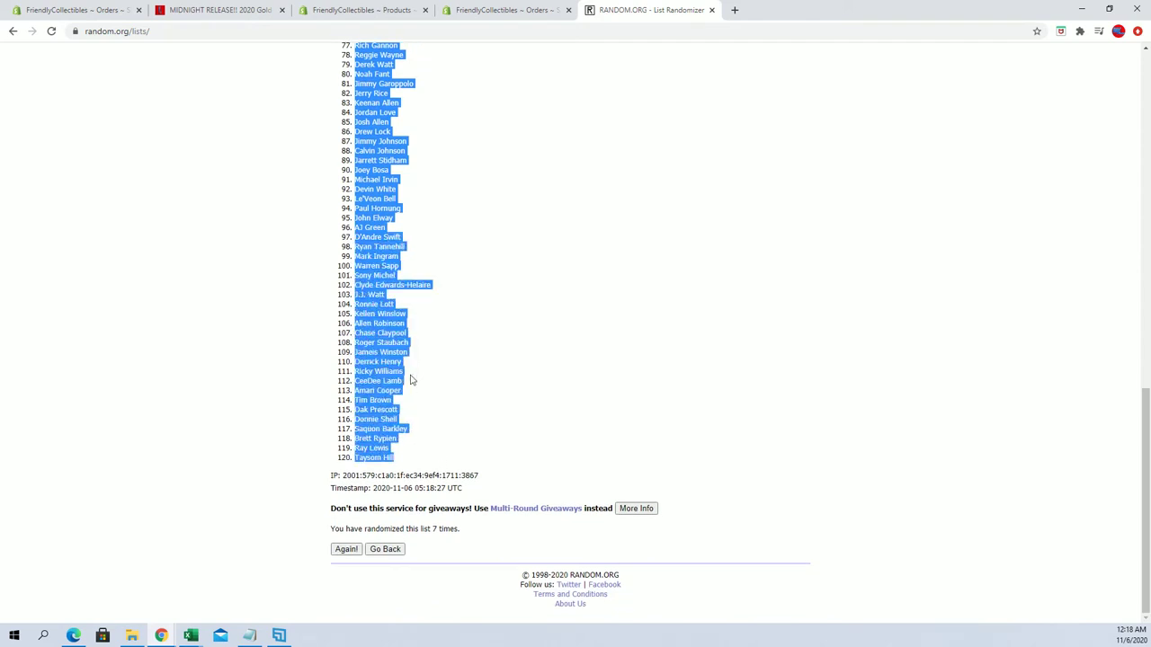
Switch to the Excel checklist and paste the shuffled player names from B2 under PLAYERS.
key(alt+Tab)
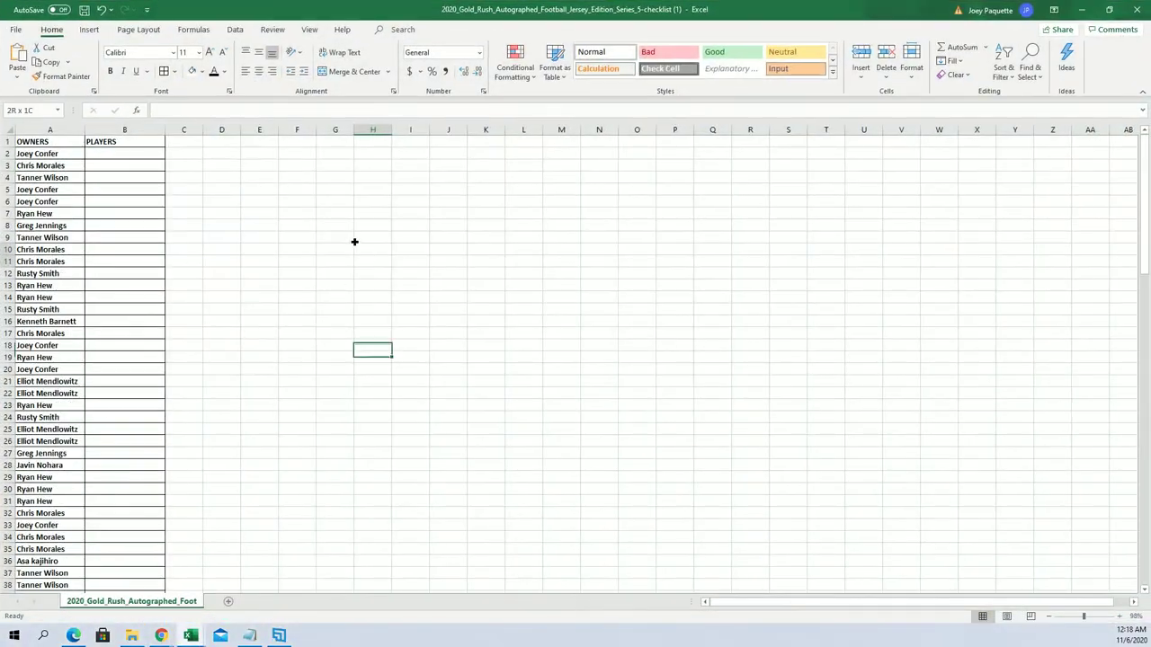
drag(372, 261, 335, 225)
click(109, 153)
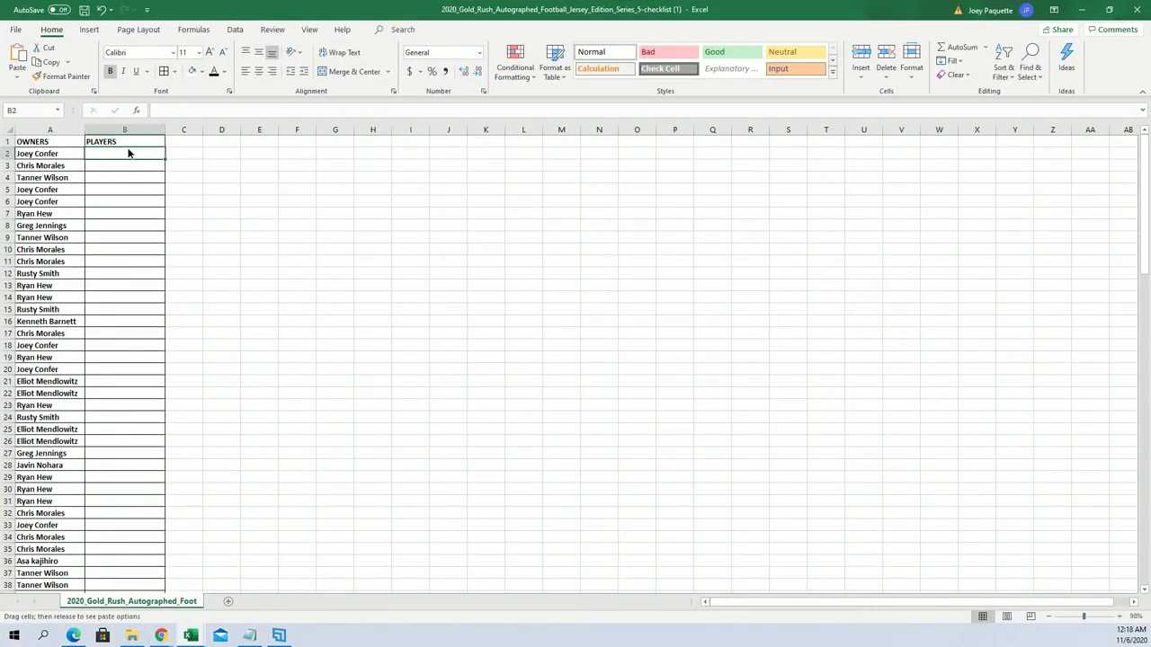
right_click(141, 164)
click(207, 226)
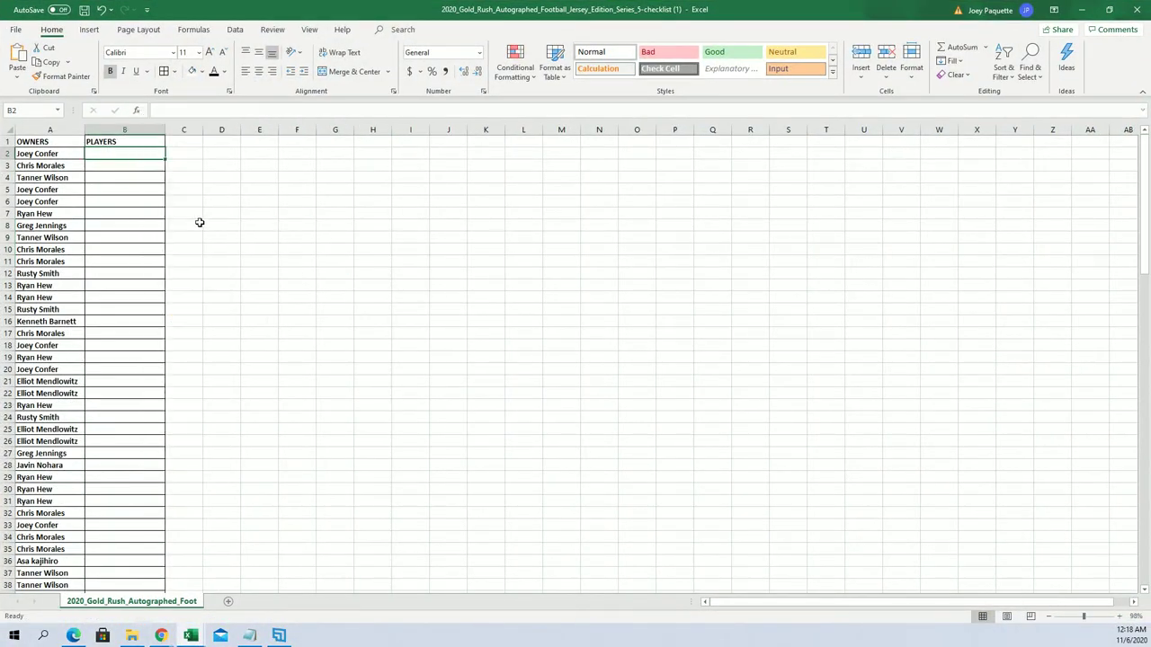
click(125, 166)
click(284, 337)
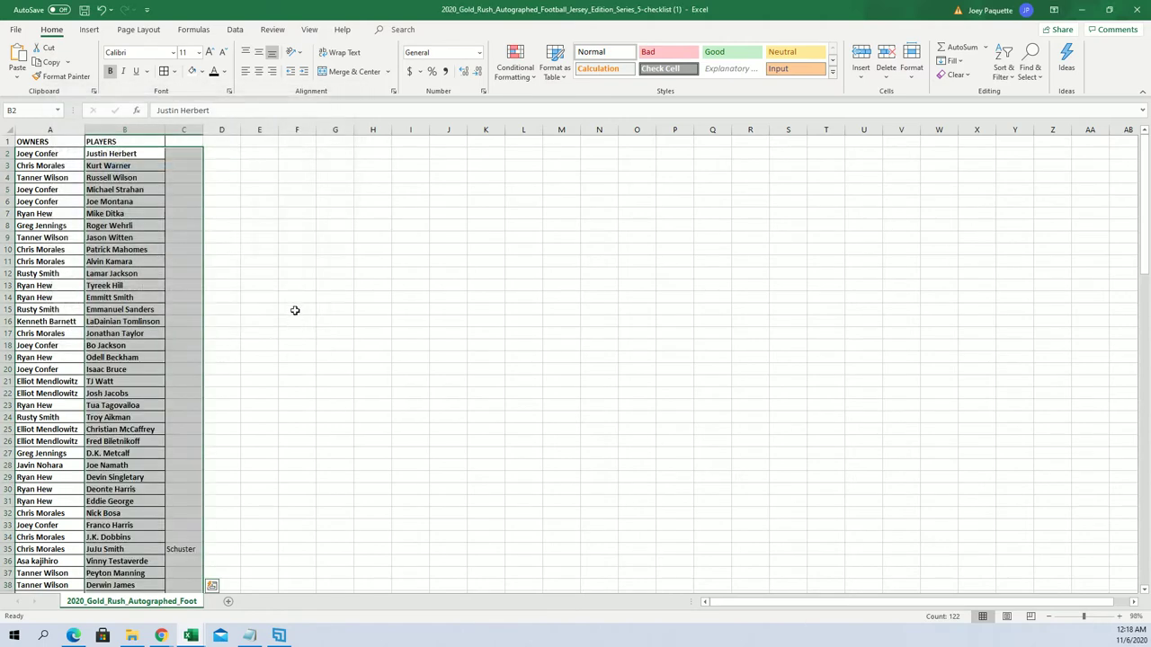
Enlarge the sheet to 400% with A2 selected and review the owner and player pairings down the list.
click(295, 273)
click(61, 153)
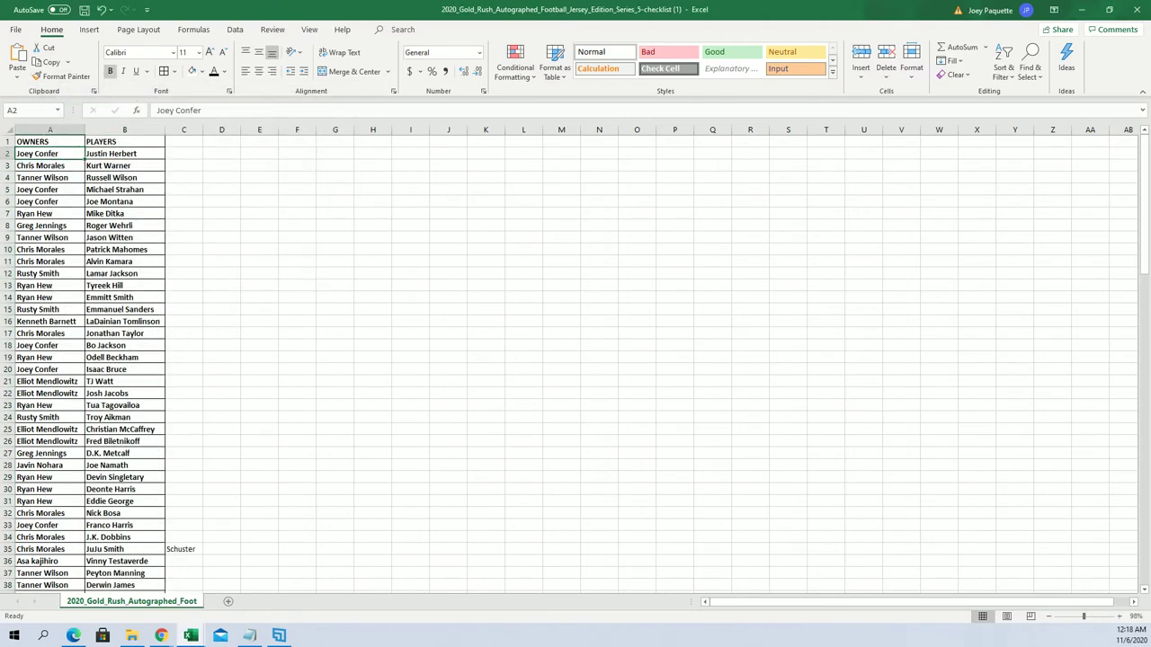
drag(1084, 617, 1113, 617)
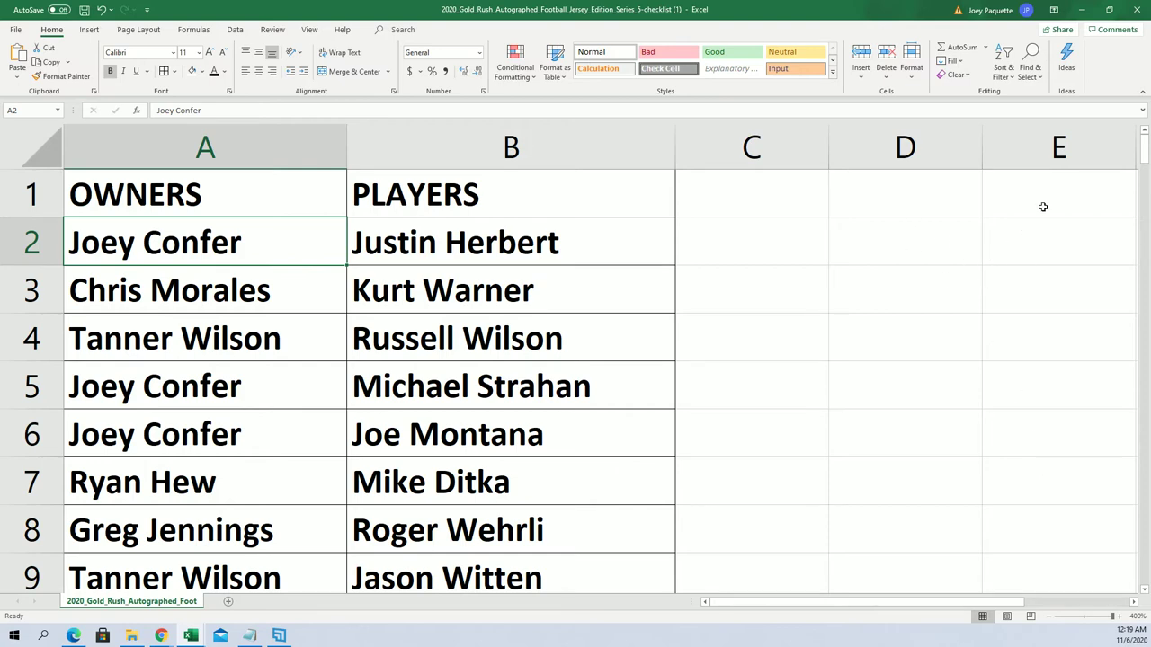
drag(1145, 151, 1146, 173)
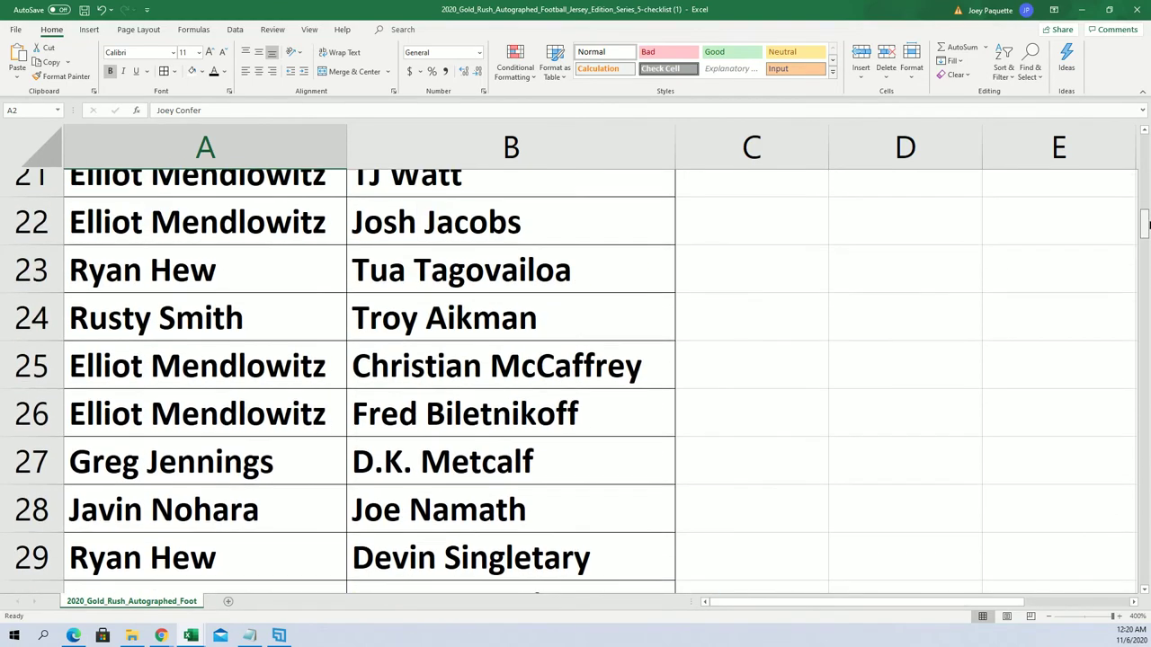
drag(1146, 225, 1145, 151)
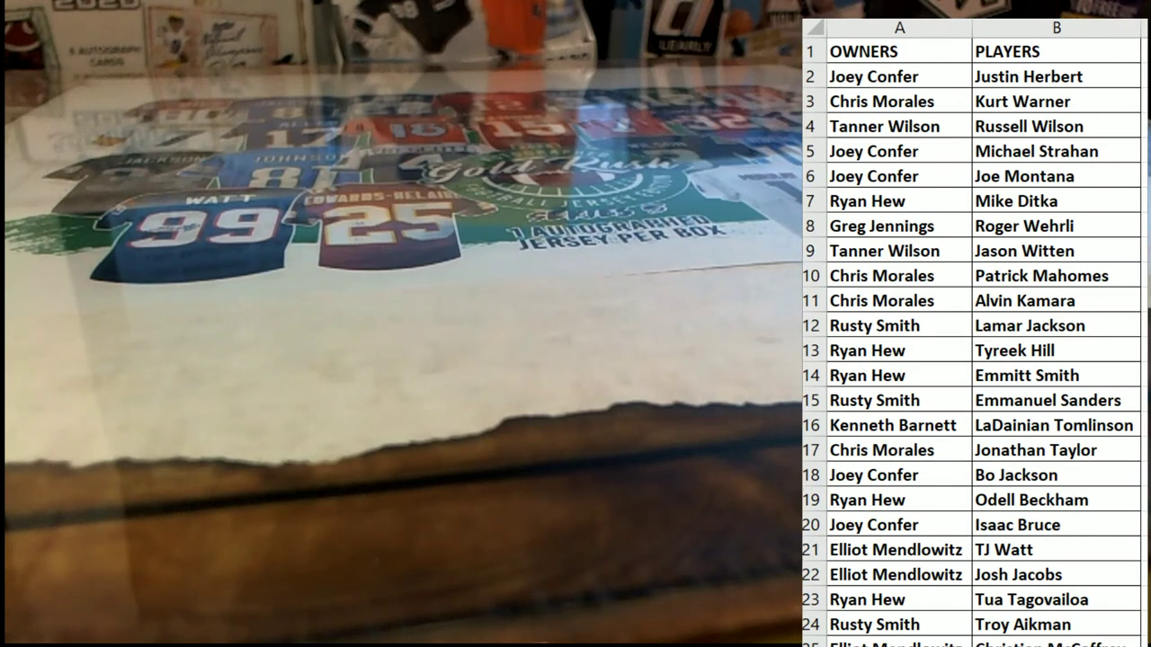
Sort the checklist alphabetically from A to Z by the PLAYERS column, keeping each owner paired with their player.
click(1089, 56)
key(ctrl+shift+Down)
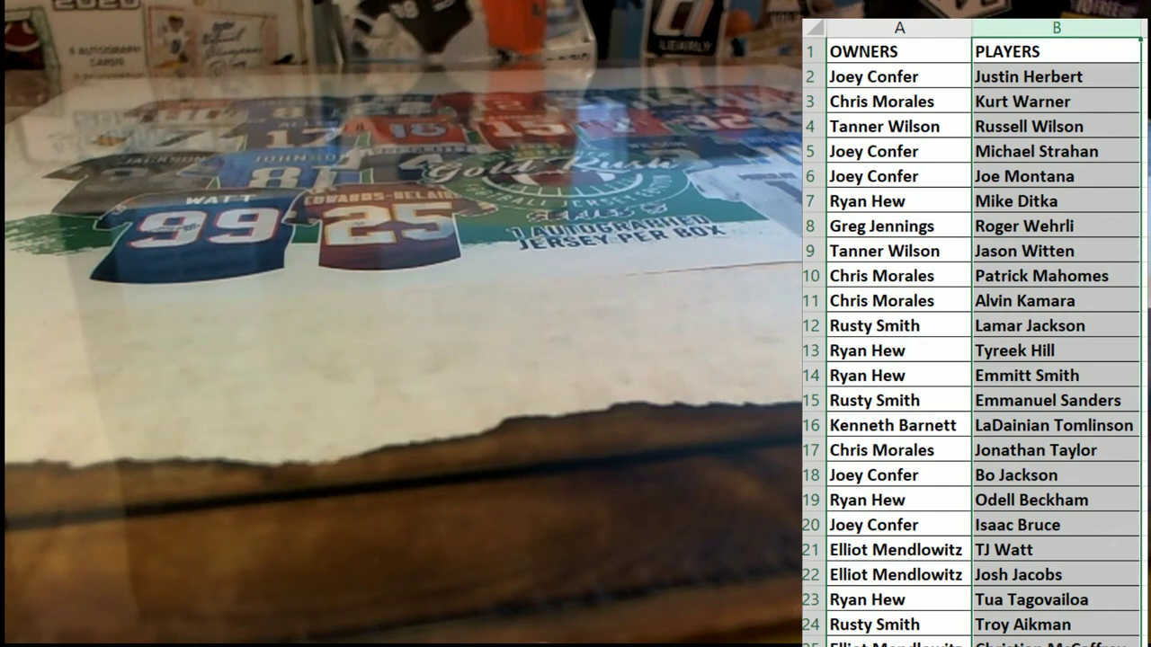
key(alt+a)
key(s)
key(a)
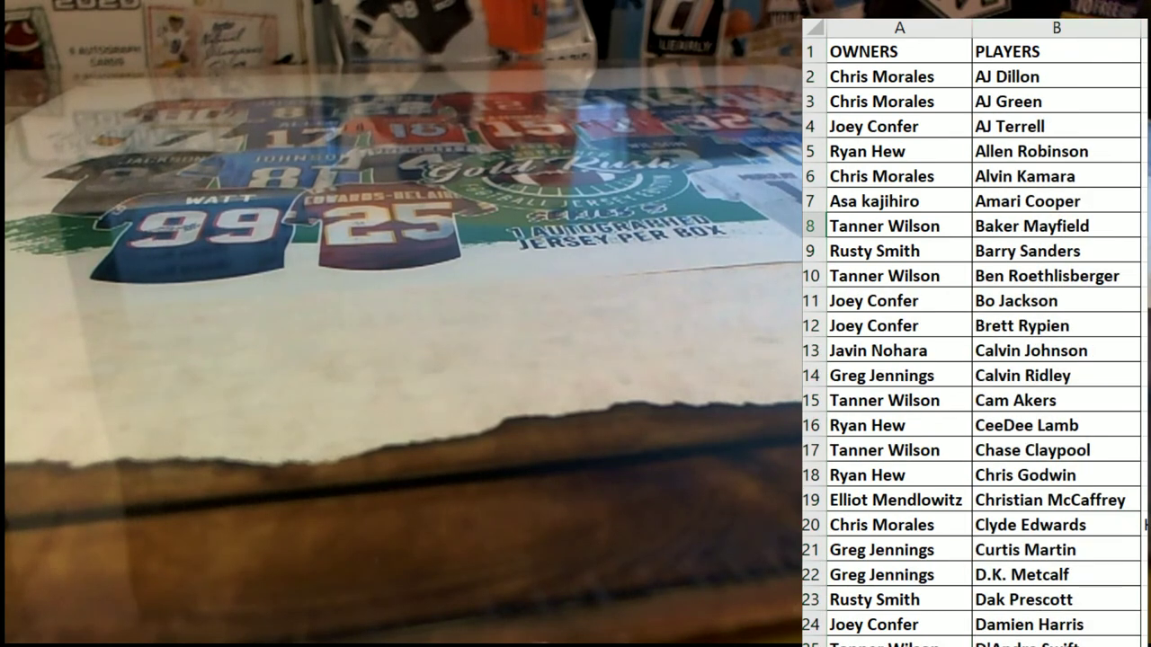